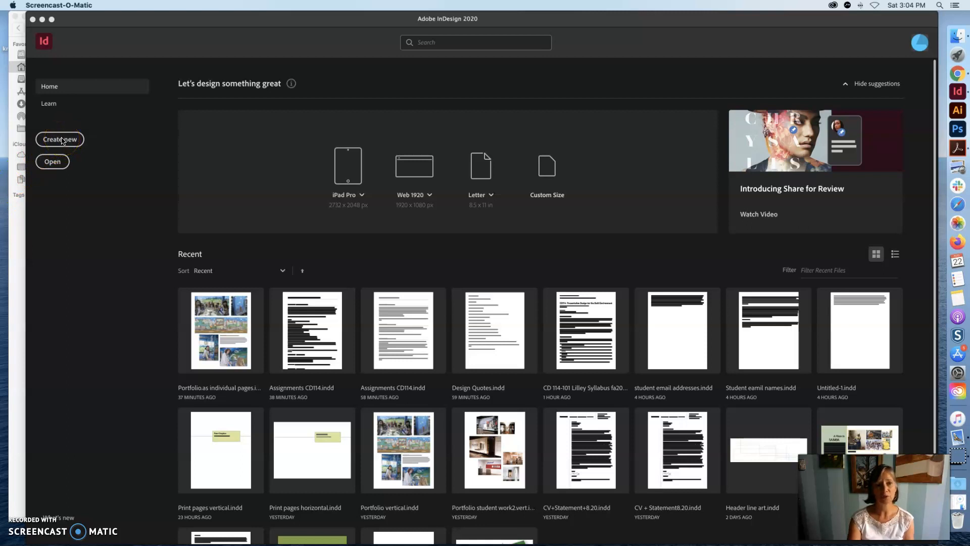
- Create a new portrait Letter print document with units set to inches and Facing Pages turned off
click(61, 141)
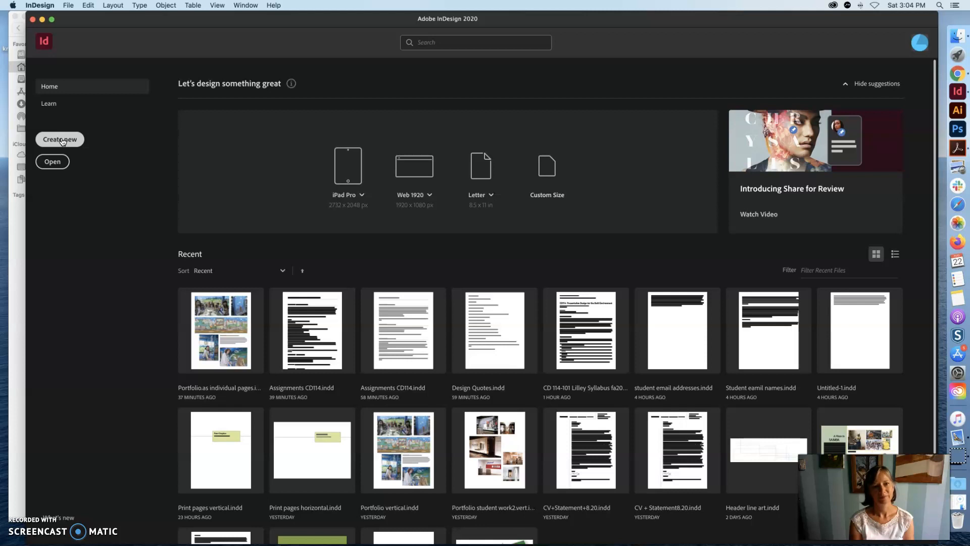
click(62, 140)
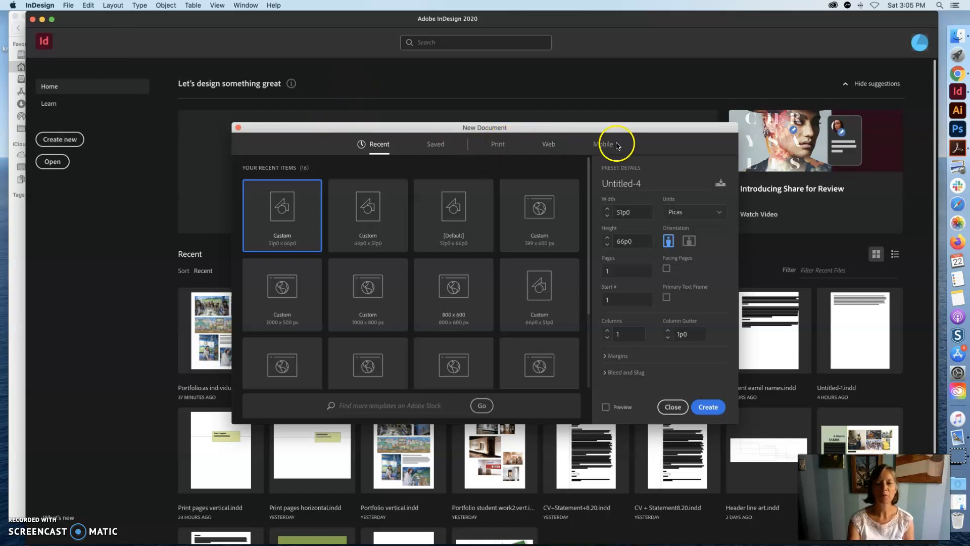
click(498, 145)
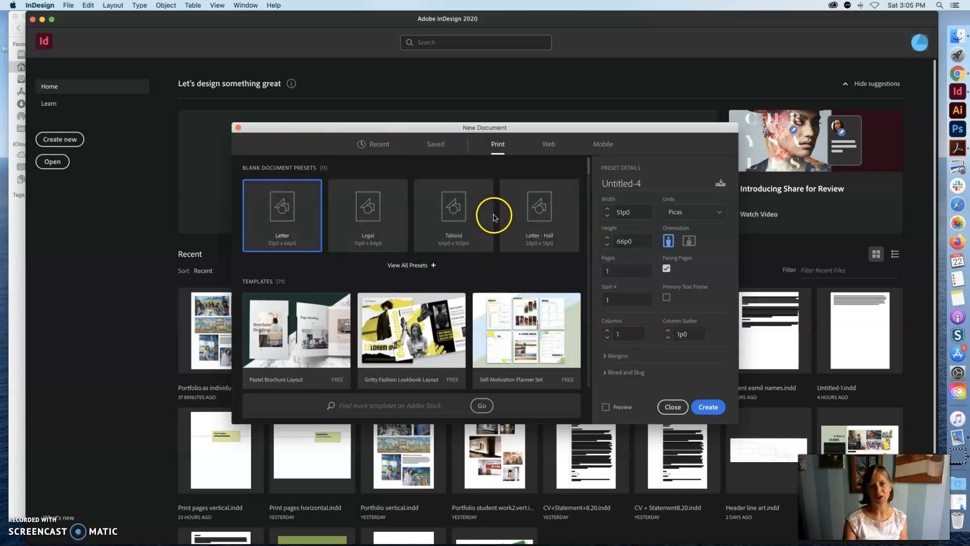
drag(628, 132, 628, 23)
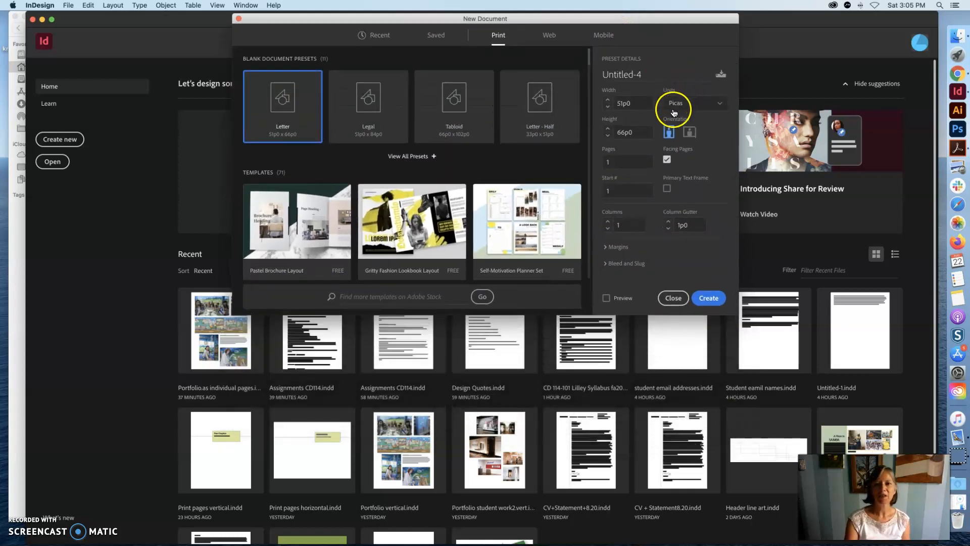
click(719, 107)
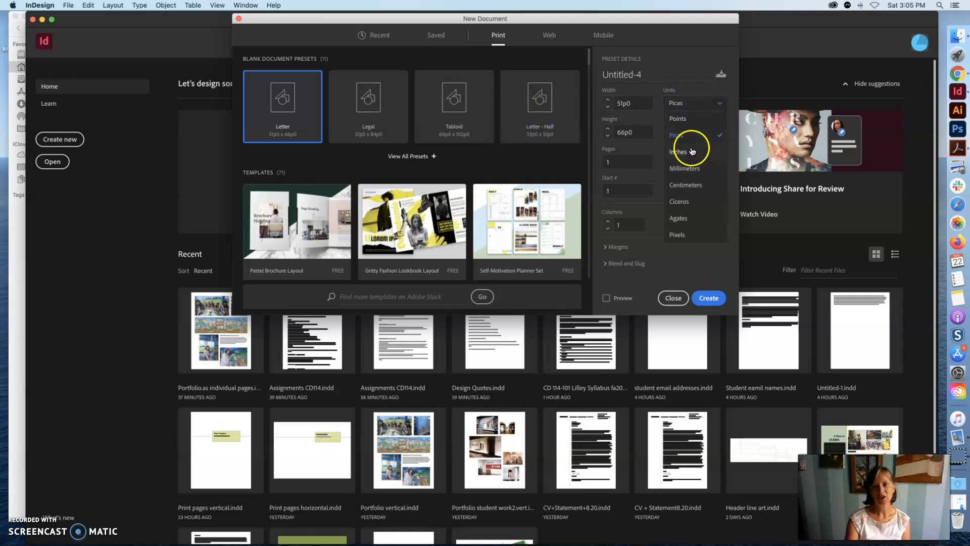
click(691, 153)
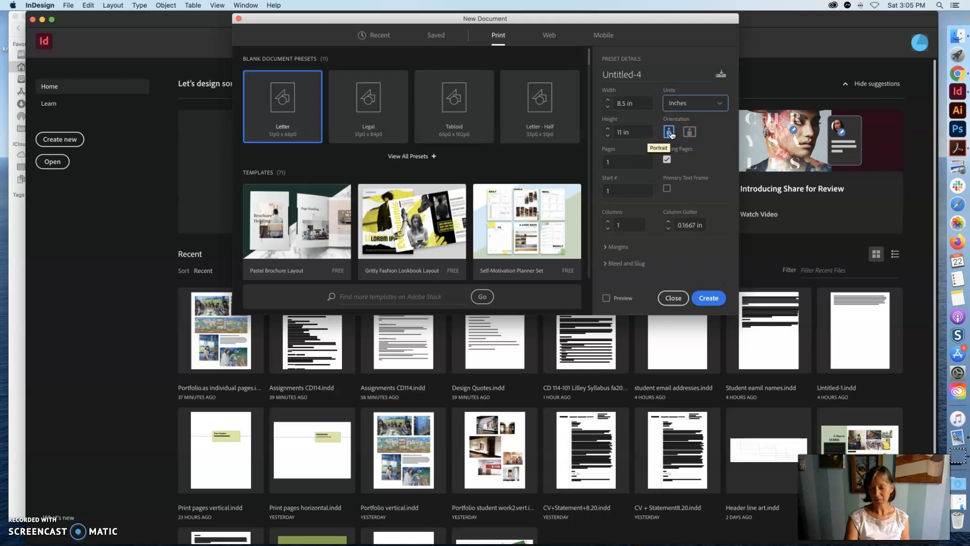
click(666, 160)
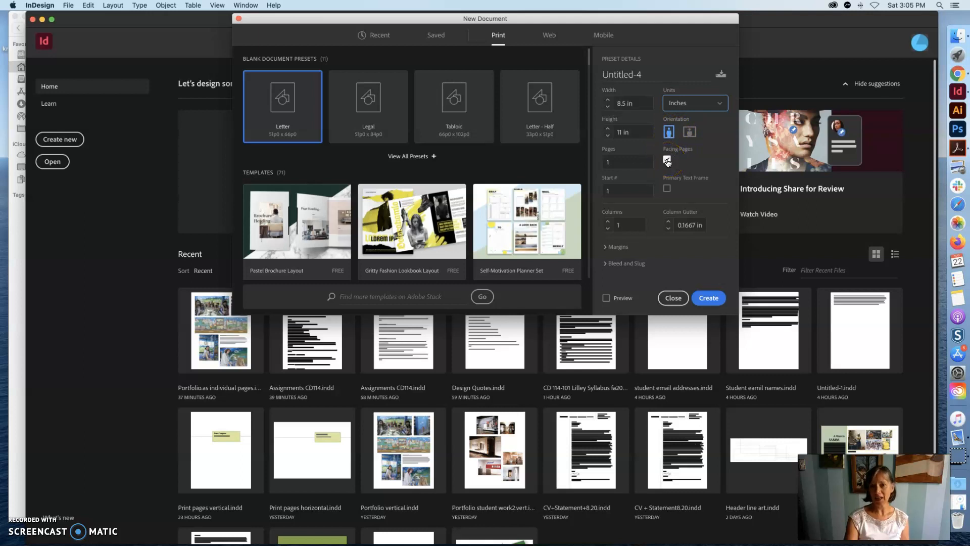
click(668, 160)
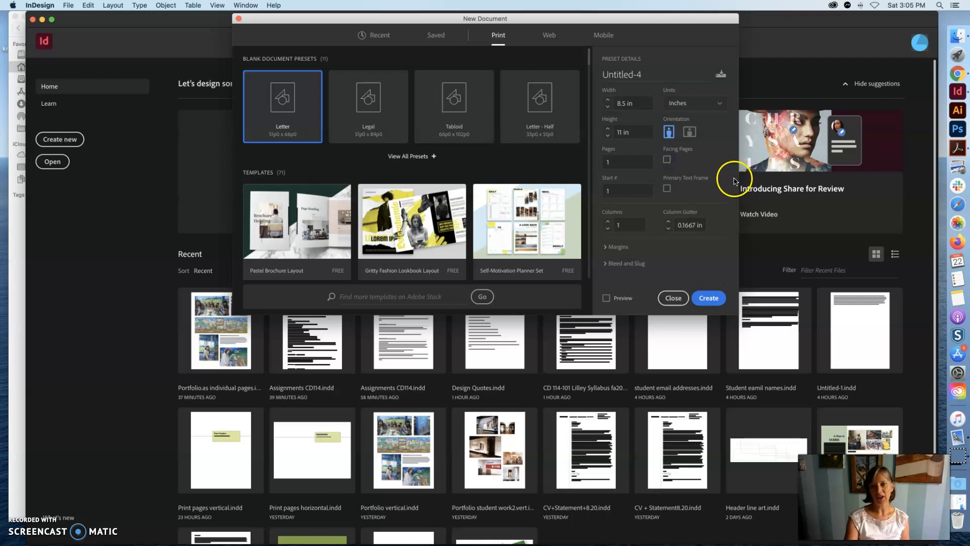
click(714, 299)
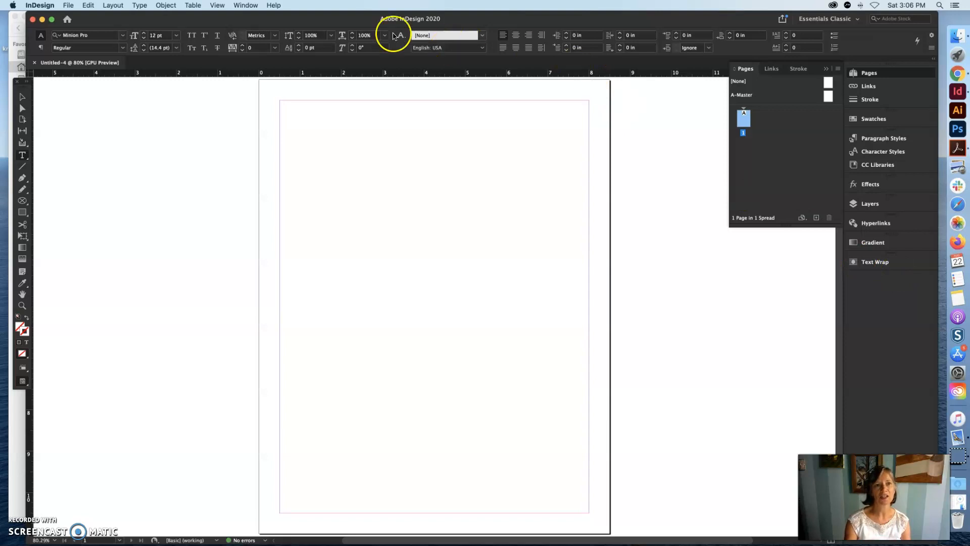
click(243, 5)
click(248, 30)
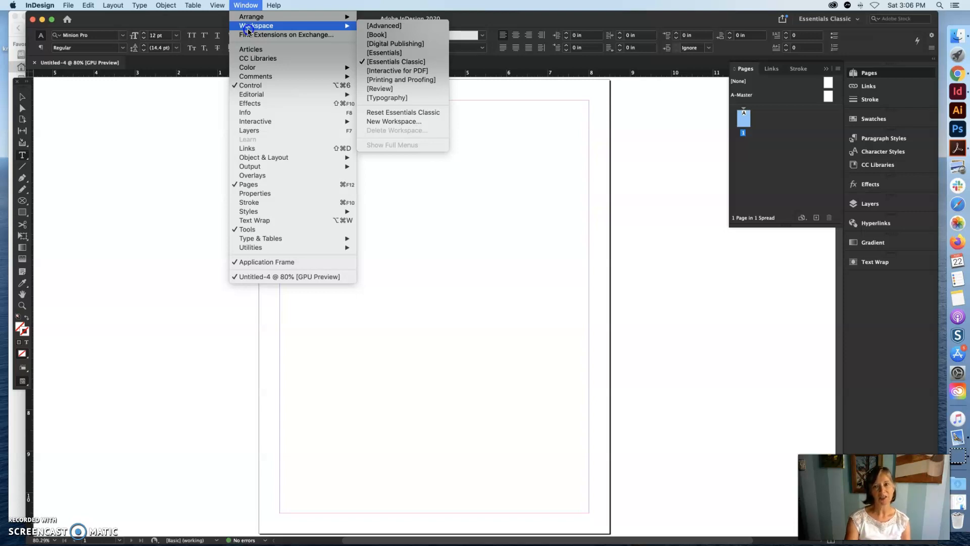
click(247, 29)
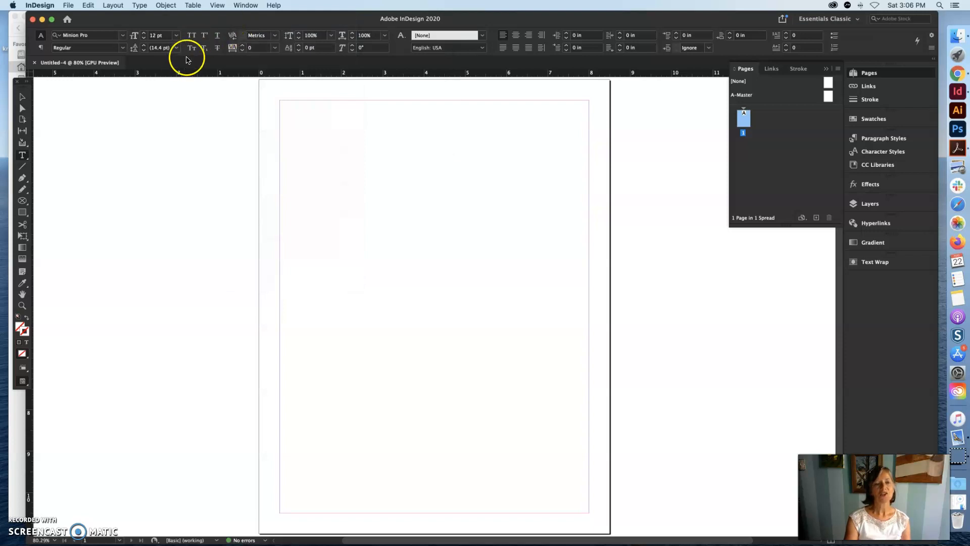
- Move the application window slightly clear of the tools and fit the page in the window
drag(178, 21, 186, 21)
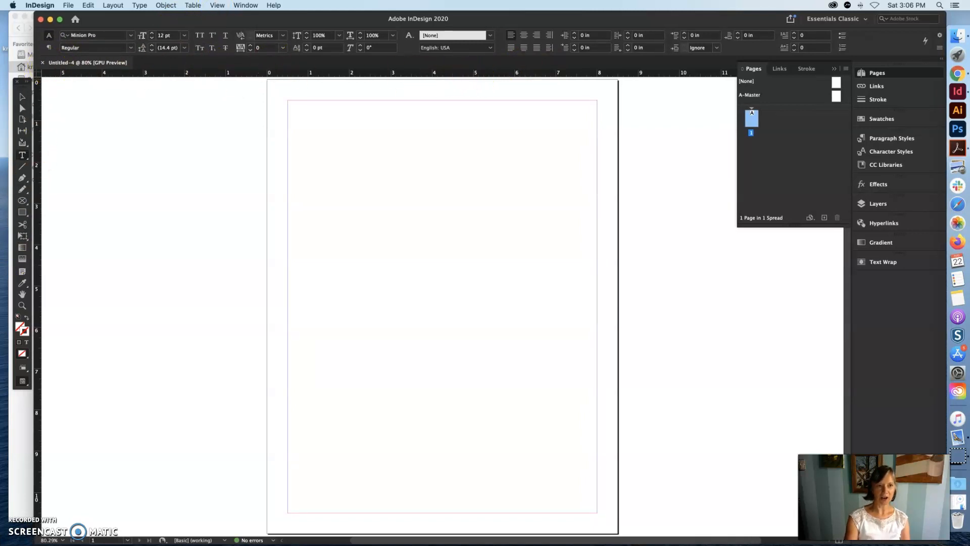
click(217, 4)
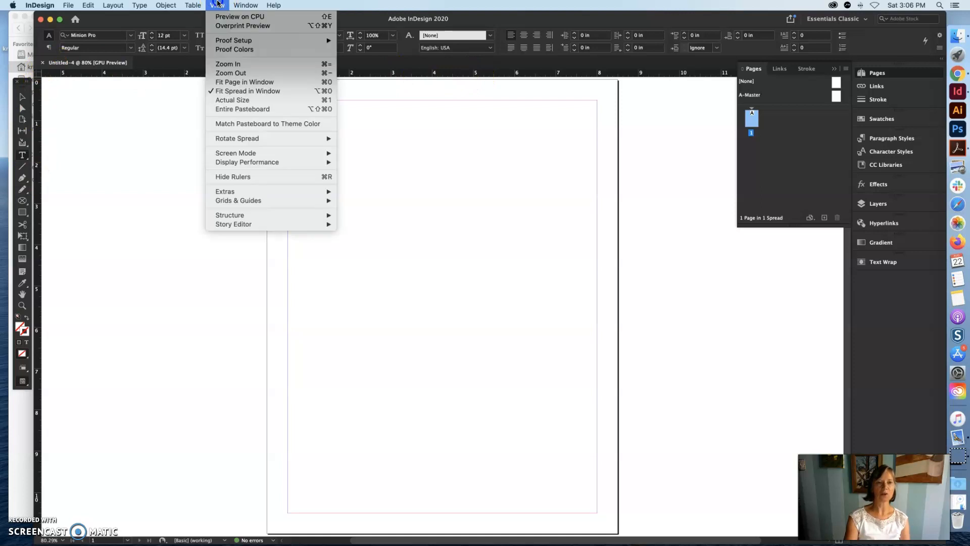
click(240, 177)
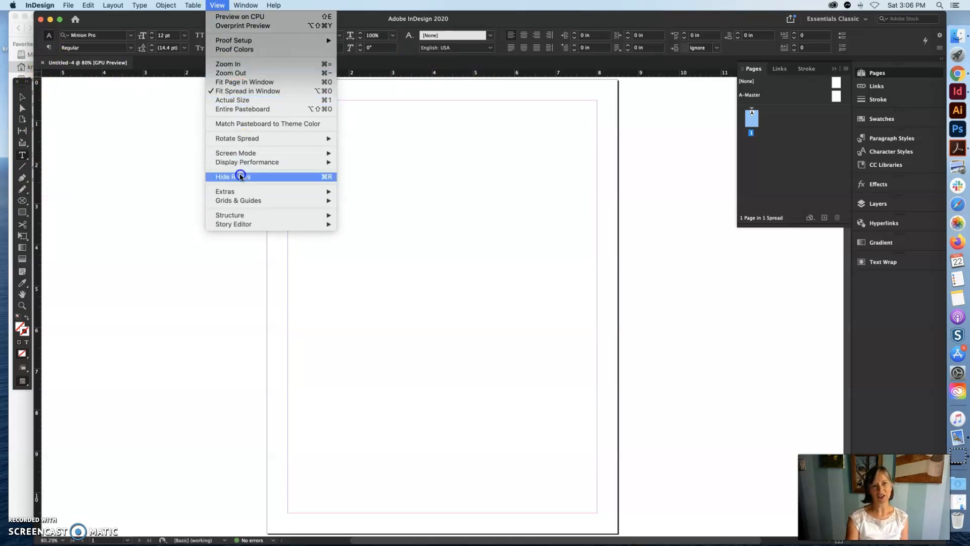
click(237, 82)
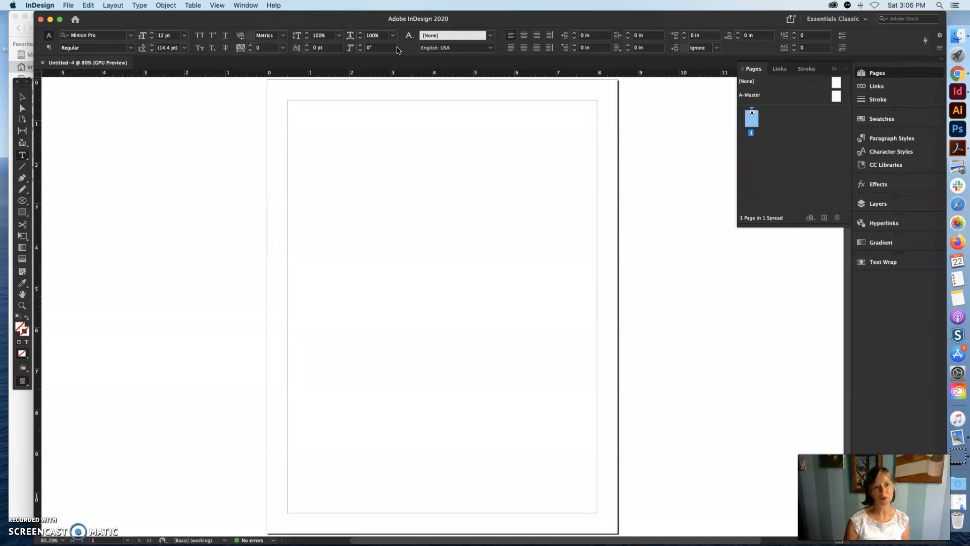
click(383, 42)
click(79, 107)
click(22, 108)
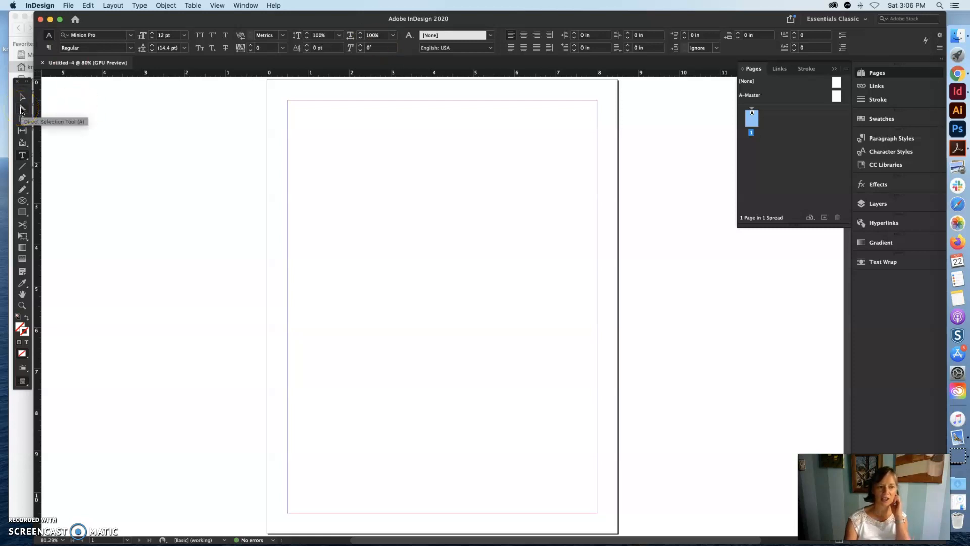
click(23, 211)
click(23, 181)
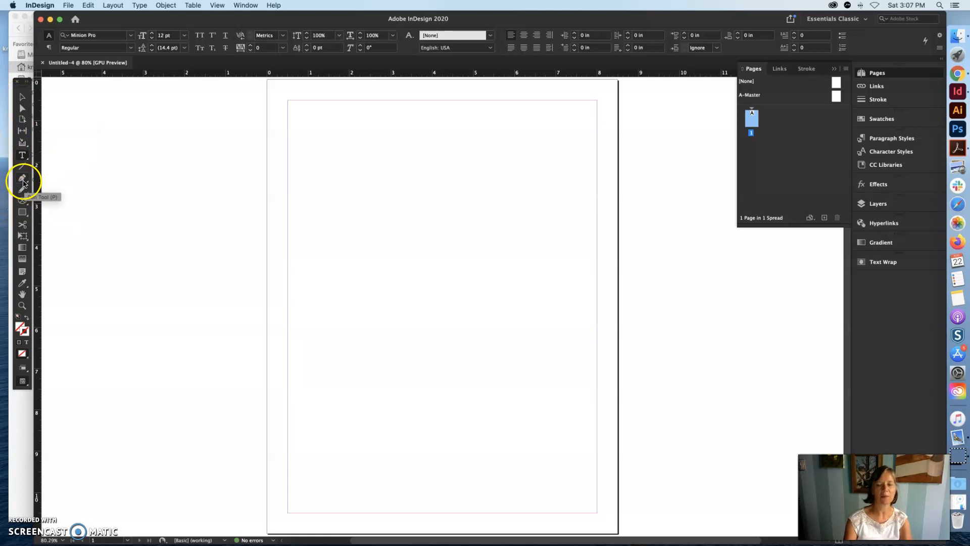
- Draw a rectangular graphic frame about 4.6 in wide and 3.2 in high in the upper part of the page
click(23, 200)
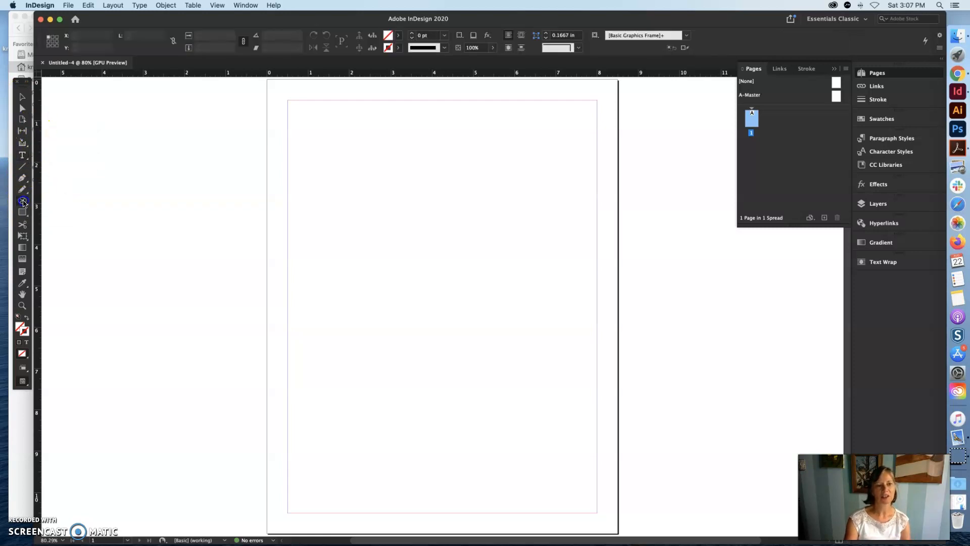
drag(23, 201, 72, 211)
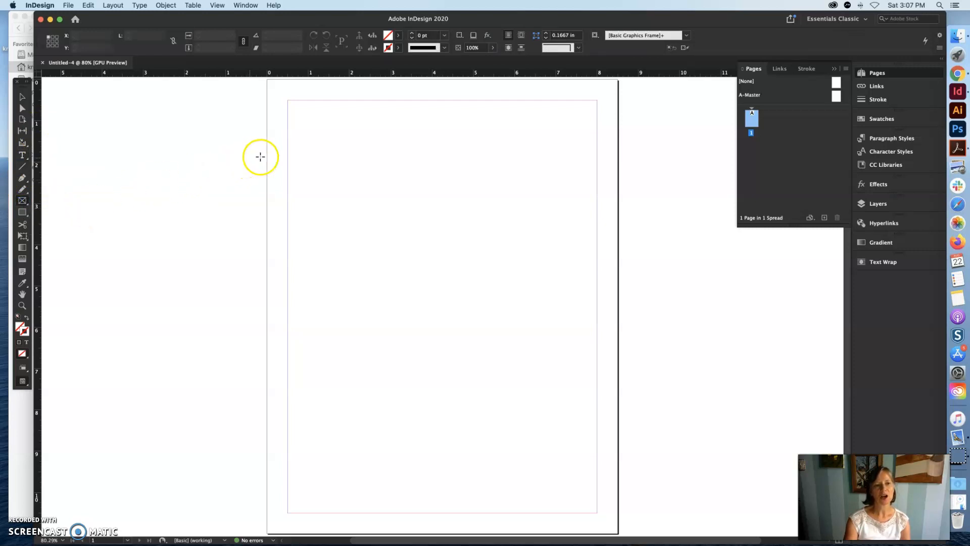
drag(306, 124, 493, 257)
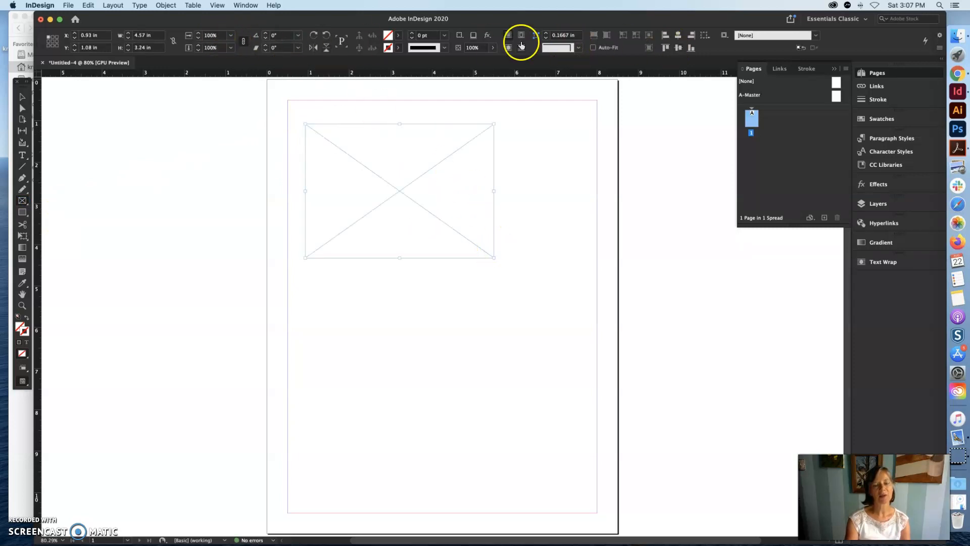
- Draw a wide text frame below the graphic frame and enter "Hello Students." in it
click(23, 157)
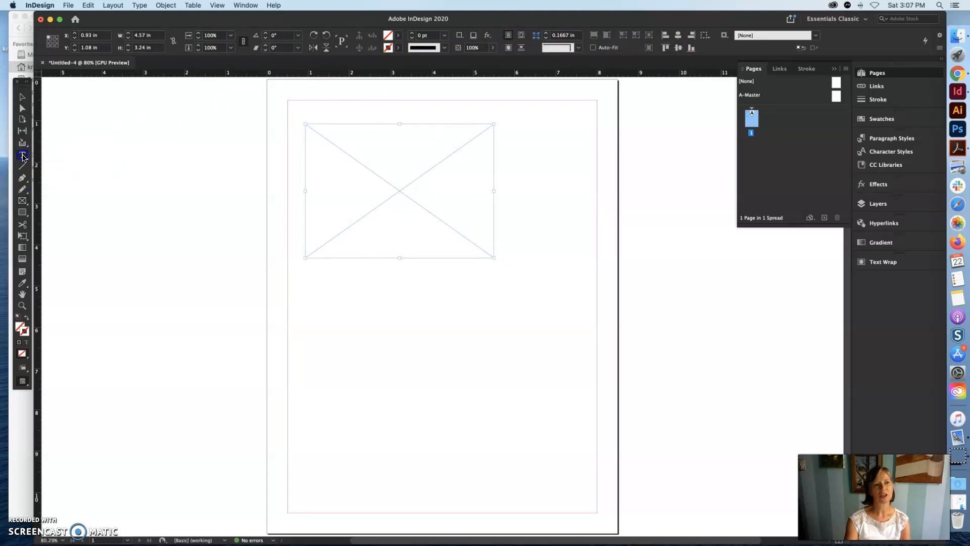
drag(313, 293, 533, 406)
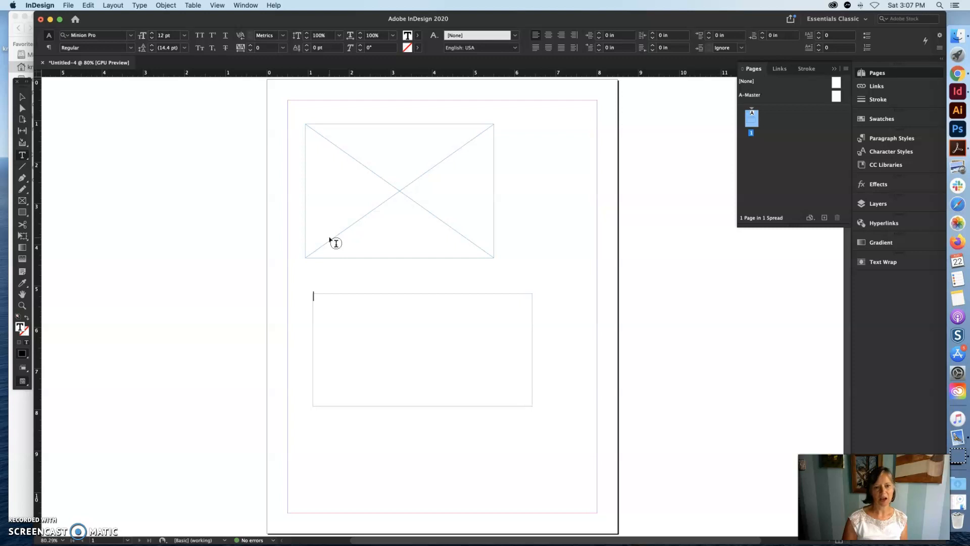
click(320, 297)
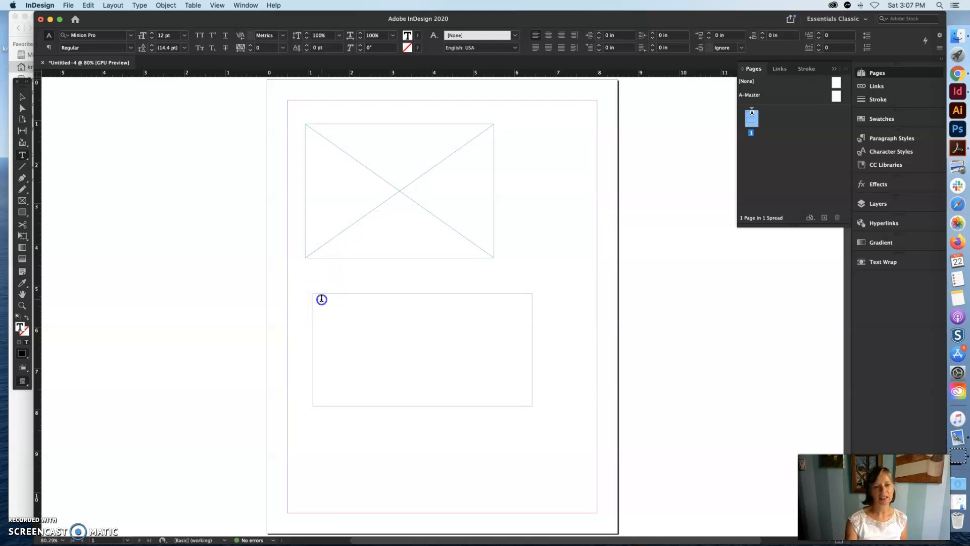
text(He)
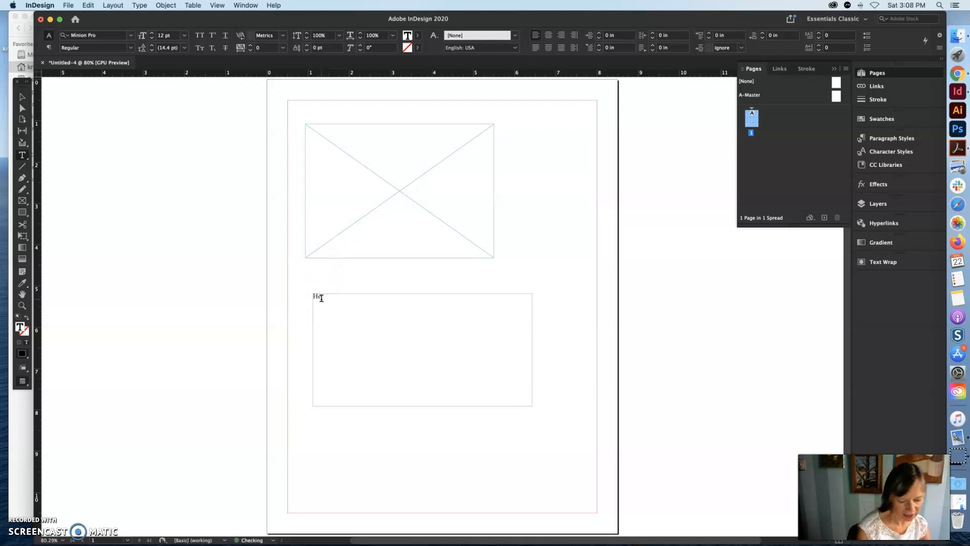
text(llow)
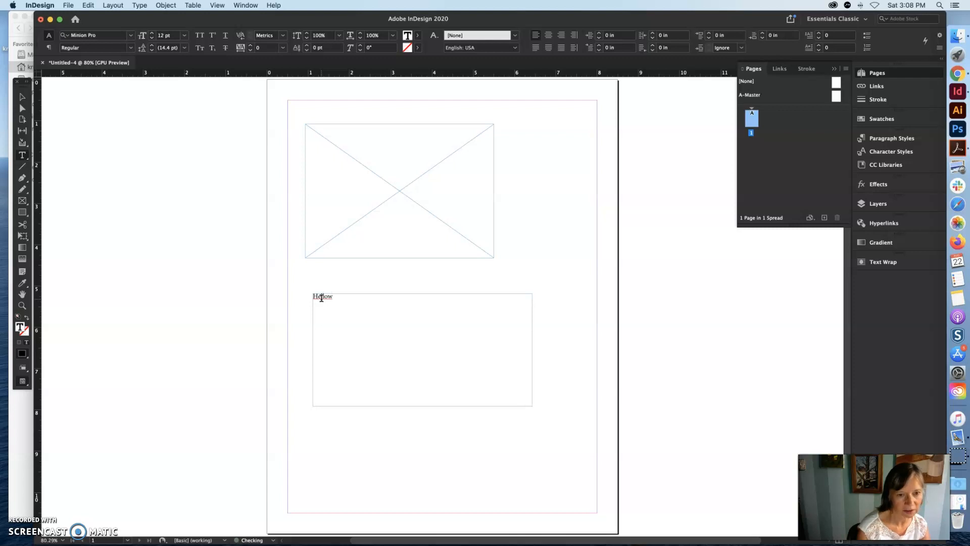
key(BackSpace)
text( Students.)
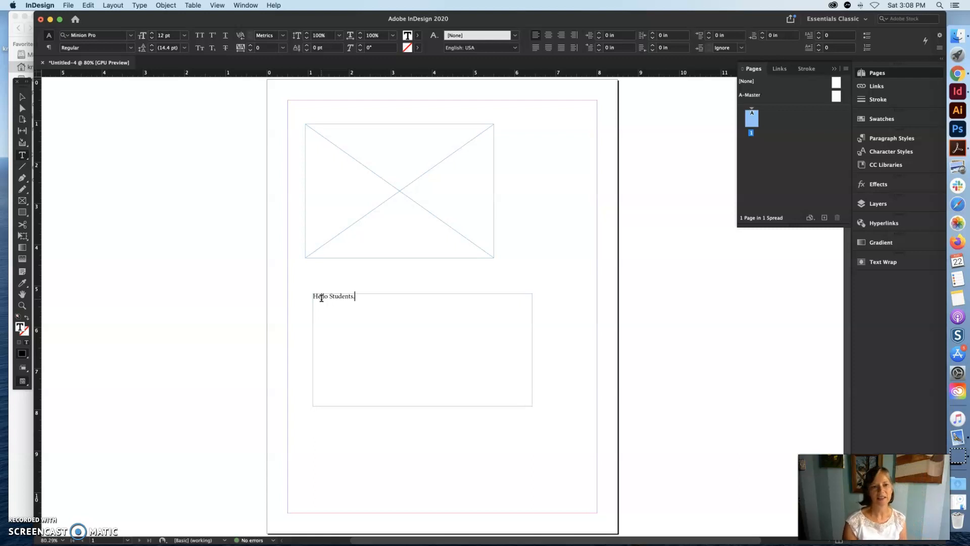
- Convert the empty upper graphic frame to a text frame with the Type tool and deselect it
click(316, 133)
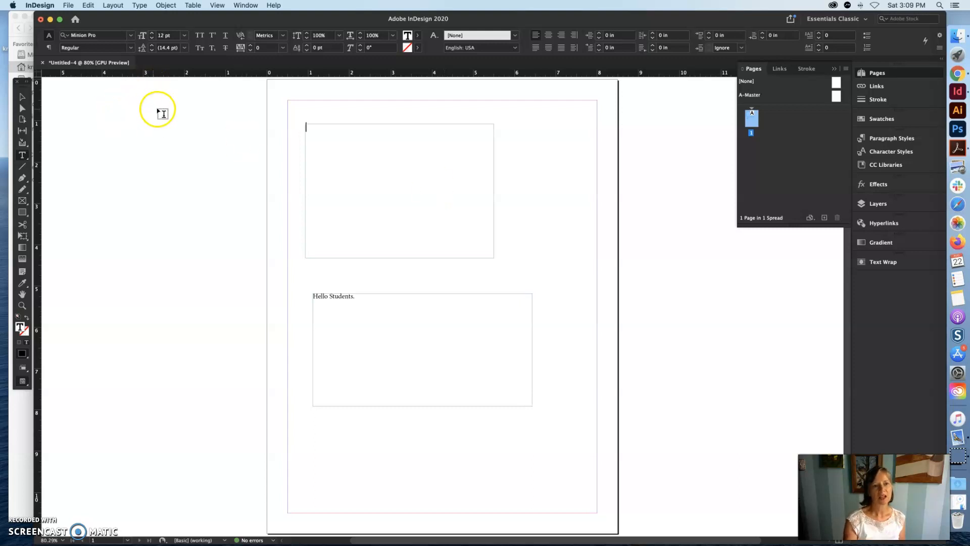
click(142, 109)
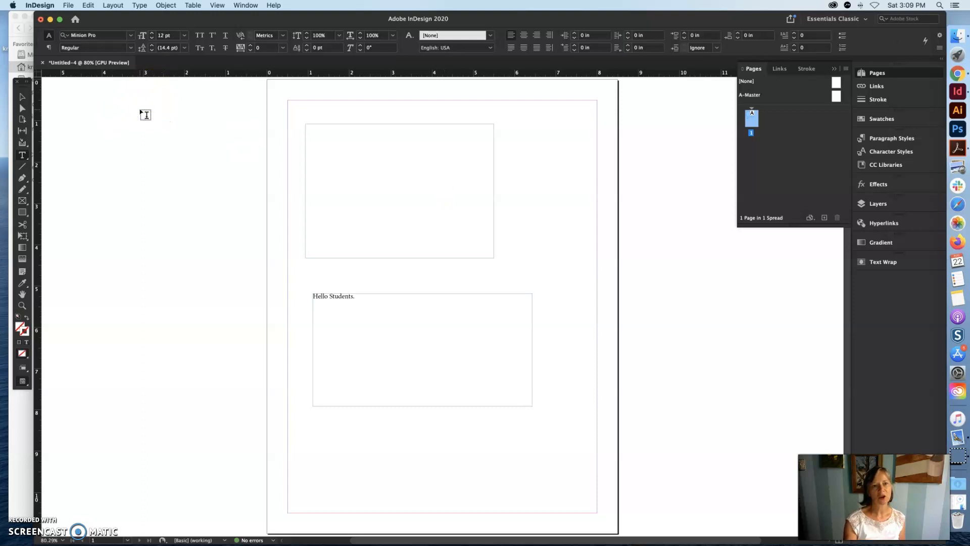
- Examine the page in Preview mode without margins and frame edges, and return to Normal mode
key(w)
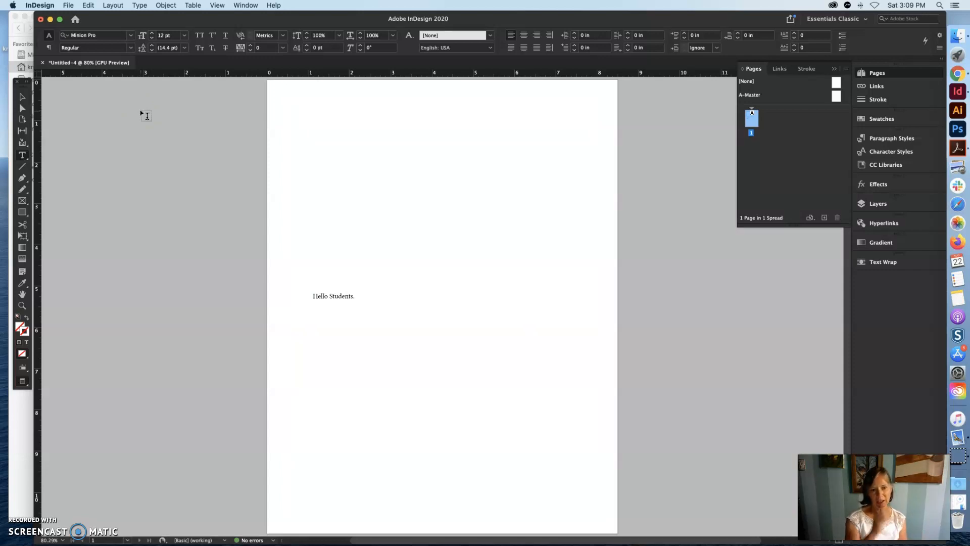
scroll(140, 110, up, 1)
scroll(141, 110, down, 2)
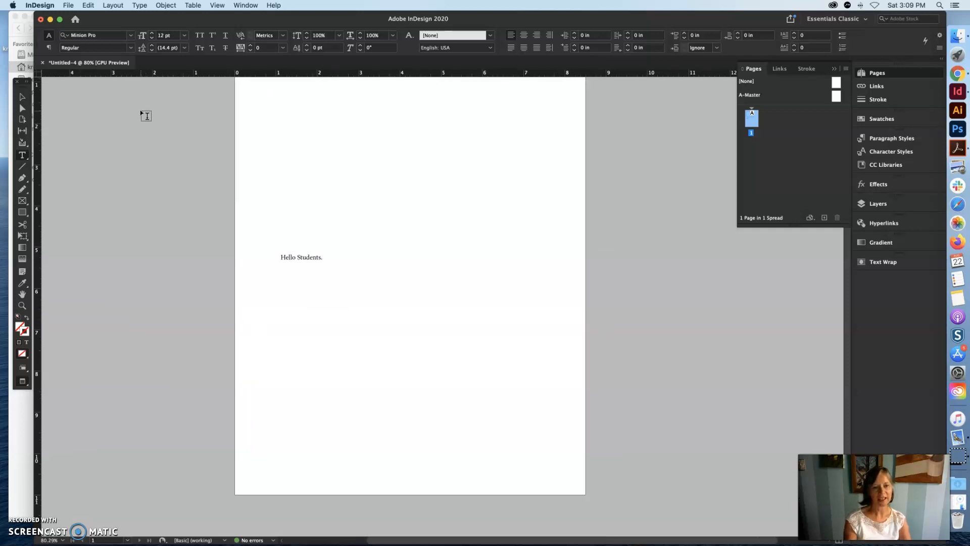
key(w)
scroll(629, 257, up, 5)
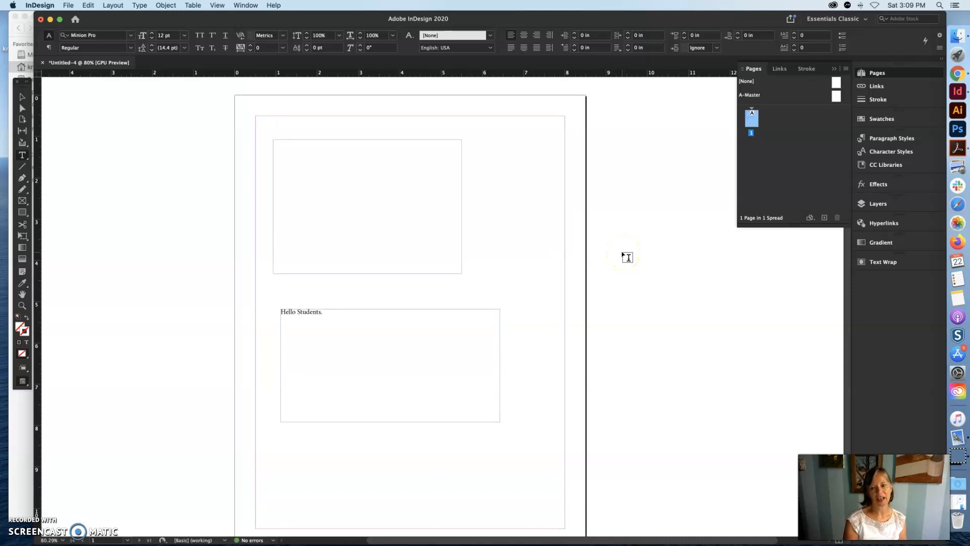
scroll(597, 246, down, 1)
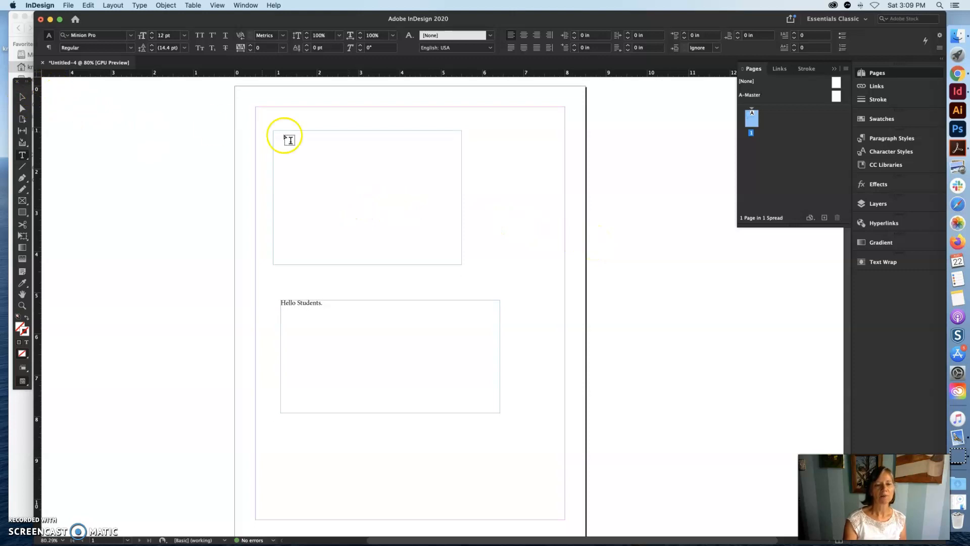
- Reposition and resize the upper frame to about 5.7 in wide and 2.9 in high with the Selection tool
click(20, 98)
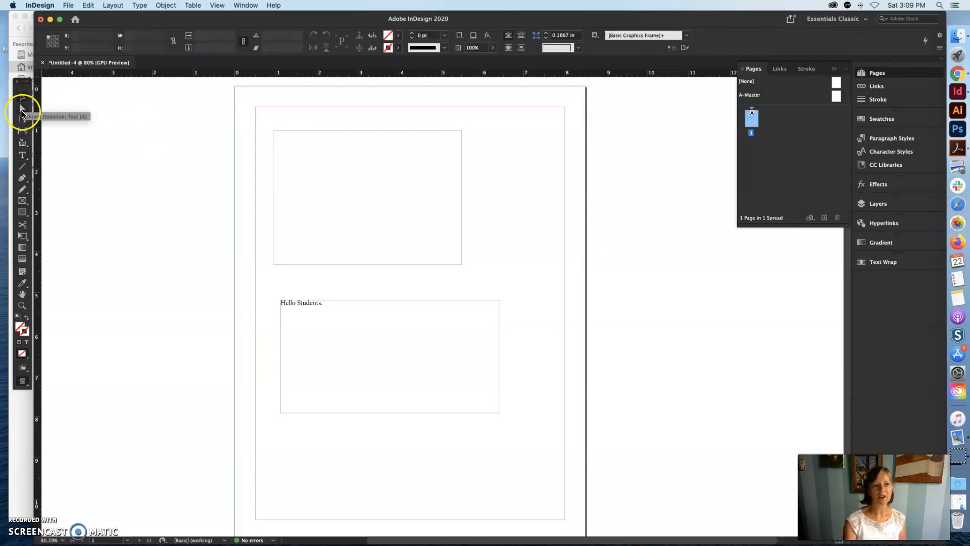
click(325, 132)
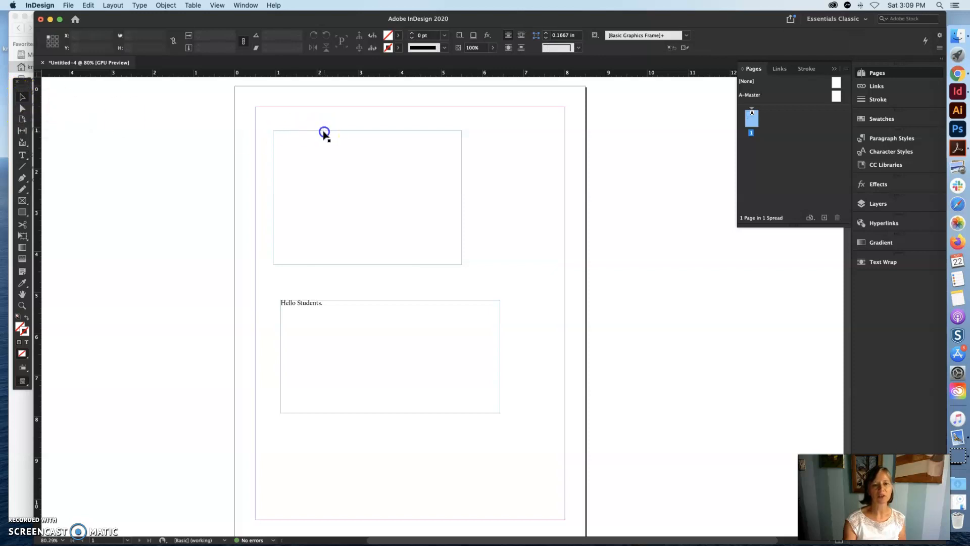
drag(425, 143, 353, 144)
drag(492, 256, 538, 243)
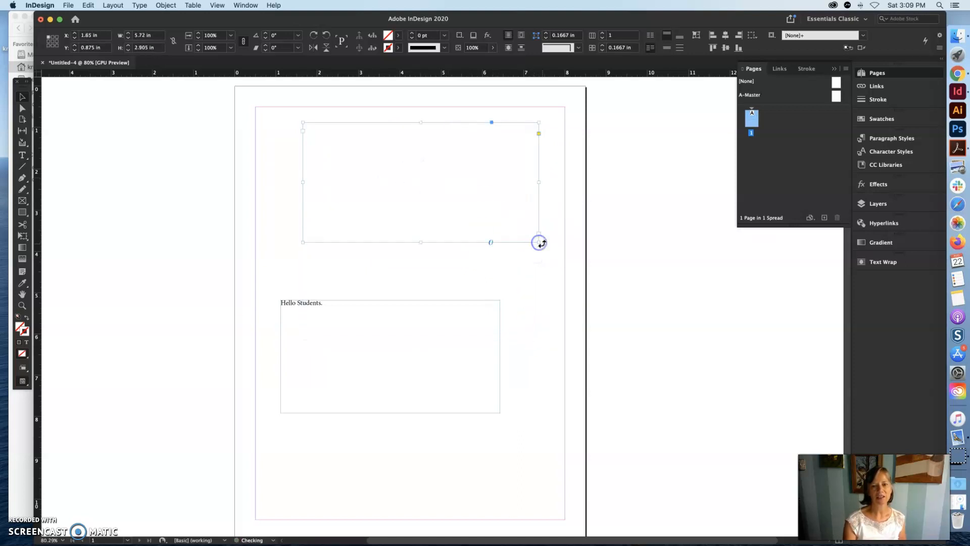
- Apply the magenta C=0 M=100 Y=0 K=0 swatch to the upper frame's stroke and check it in Preview mode
click(882, 120)
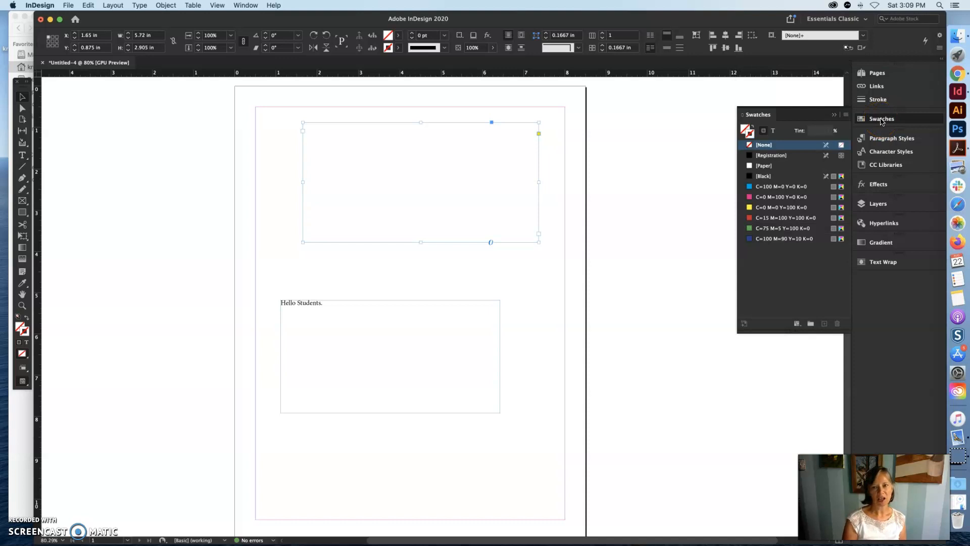
click(751, 136)
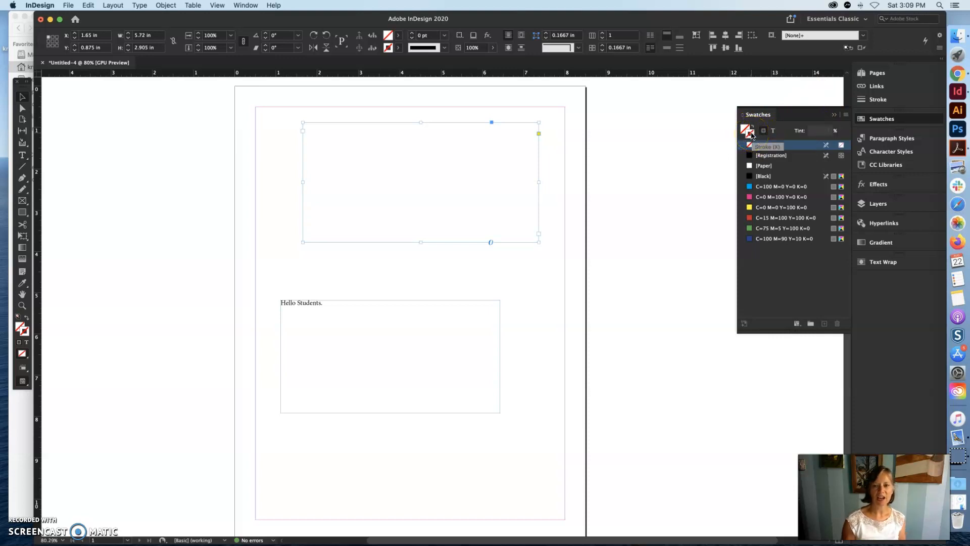
click(771, 197)
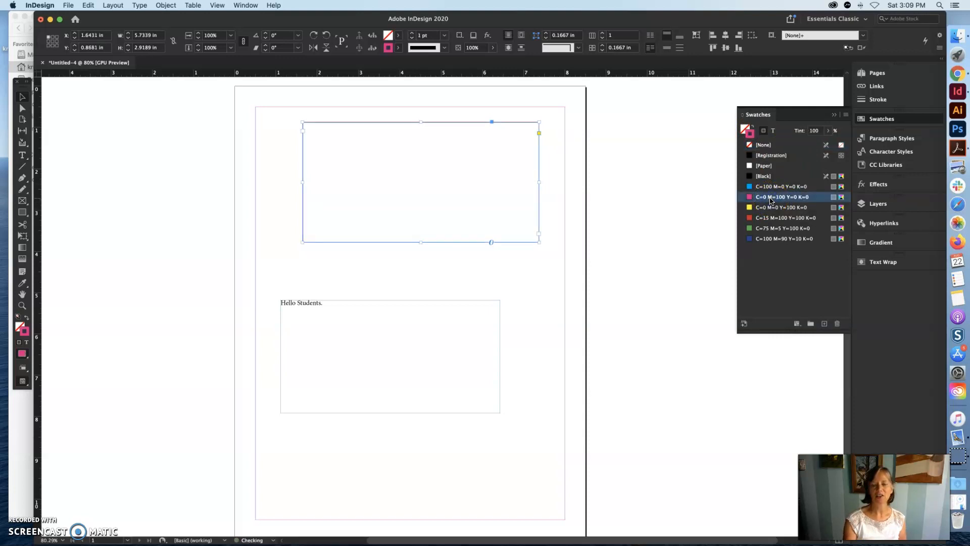
click(611, 170)
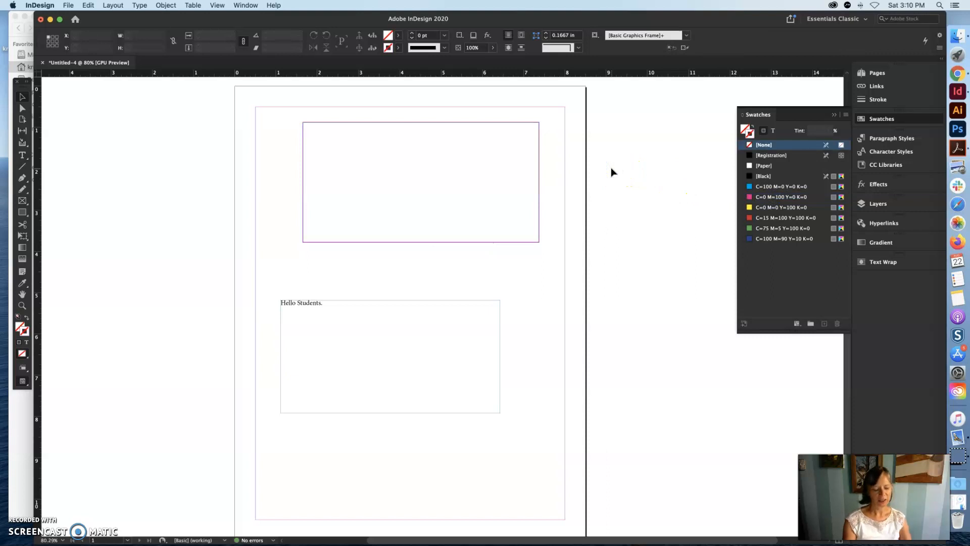
key(w)
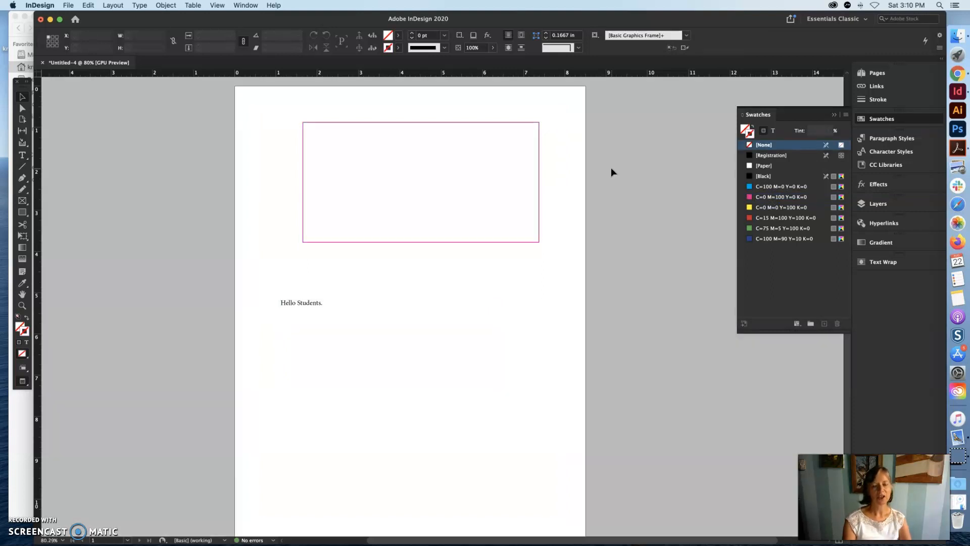
key(w)
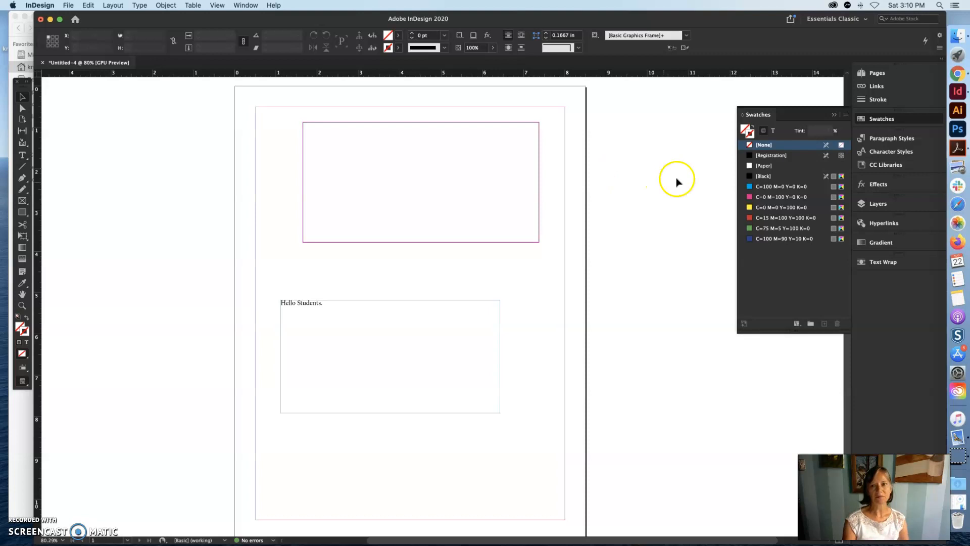
- Fill the upper frame with the yellow C=0 M=0 Y=100 K=0 swatch and deselect it
click(744, 130)
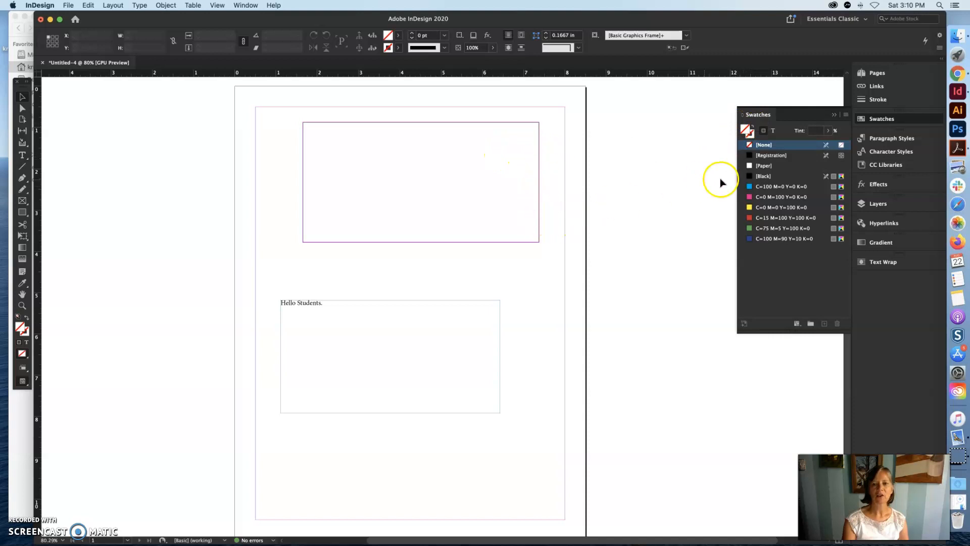
click(761, 208)
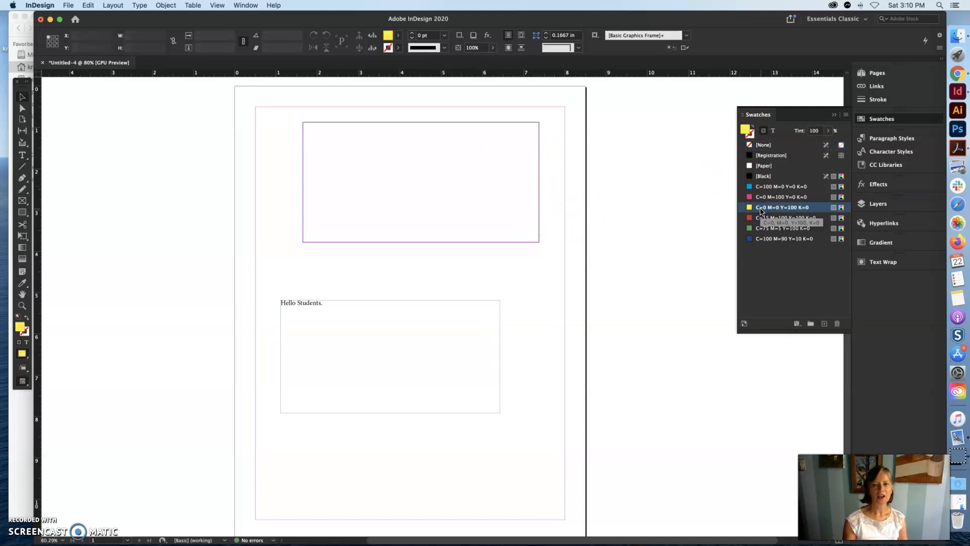
click(538, 164)
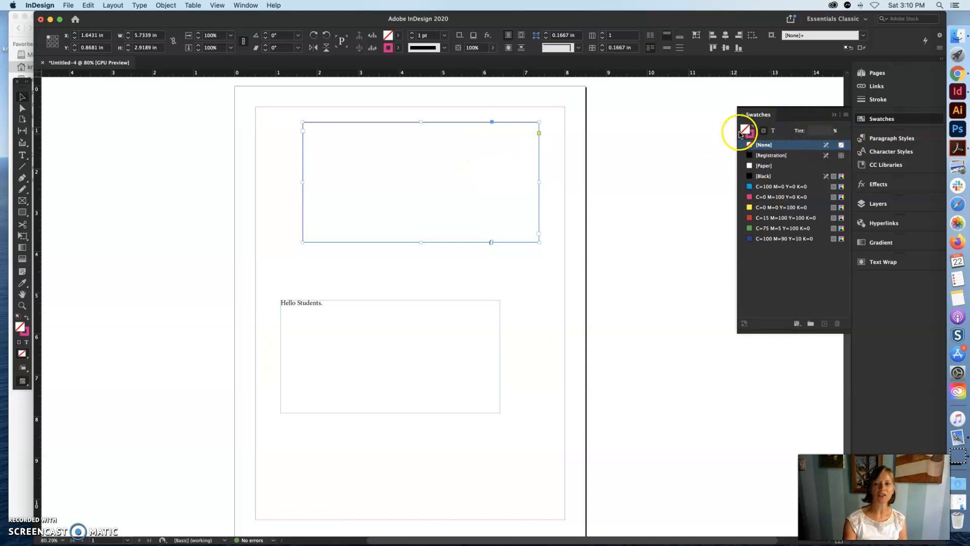
click(778, 208)
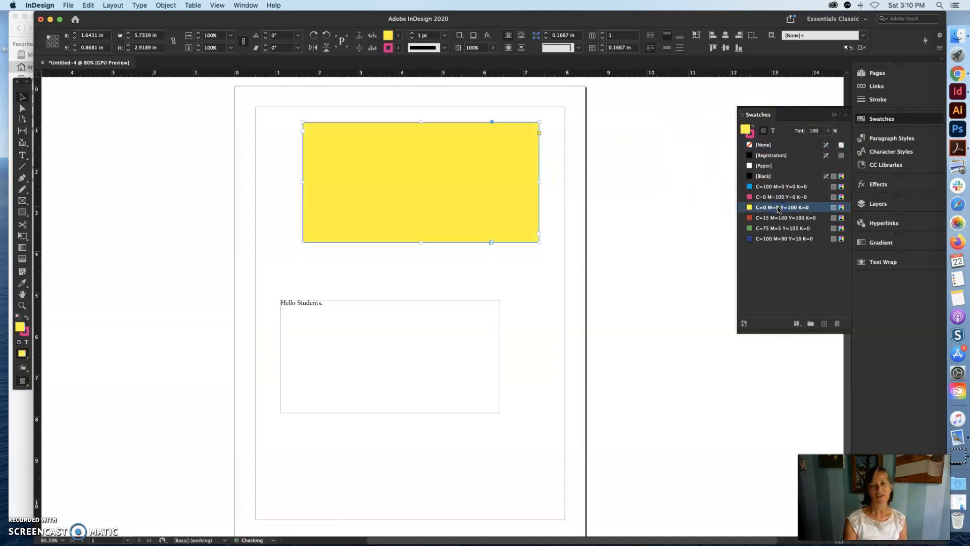
click(569, 162)
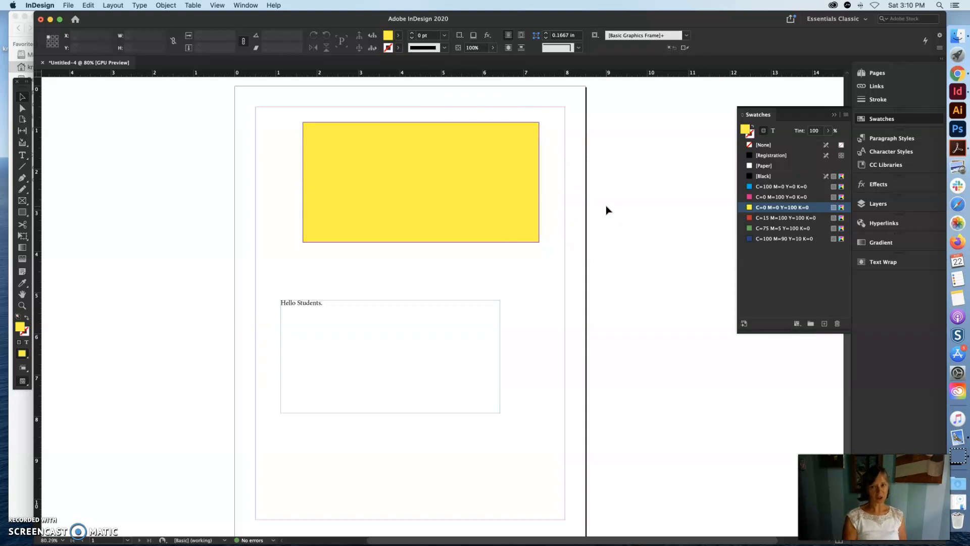
- Set the stroke weight of the yellow upper frame to 10 pt
click(879, 100)
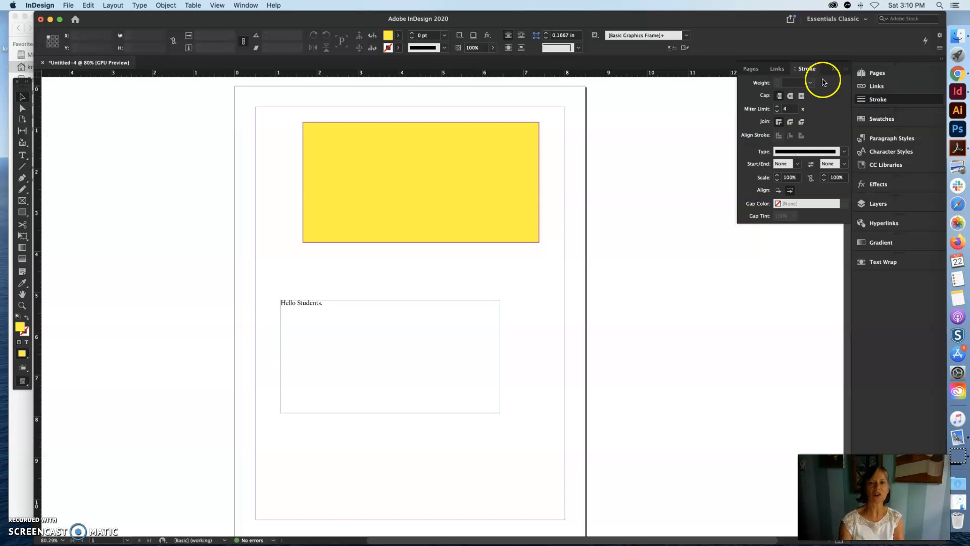
click(531, 149)
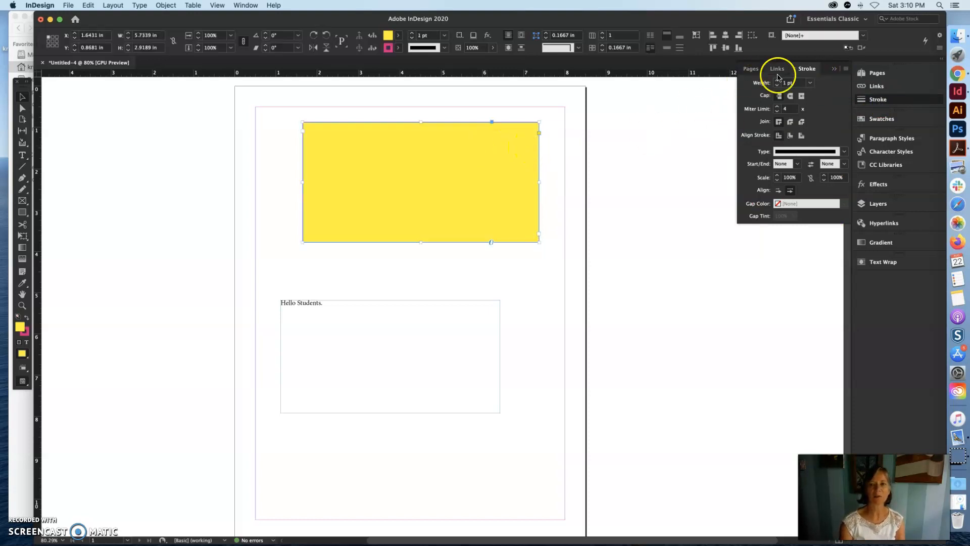
click(810, 85)
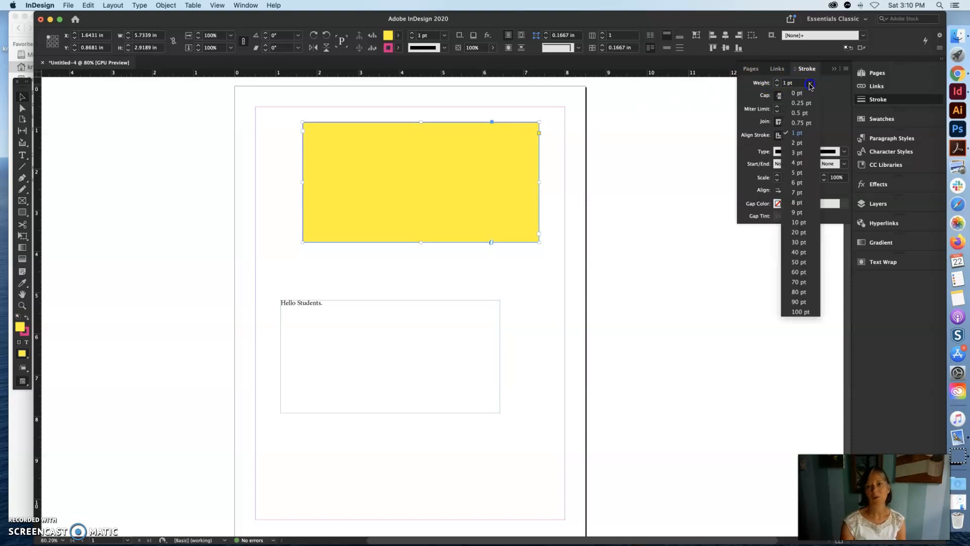
click(799, 223)
click(799, 224)
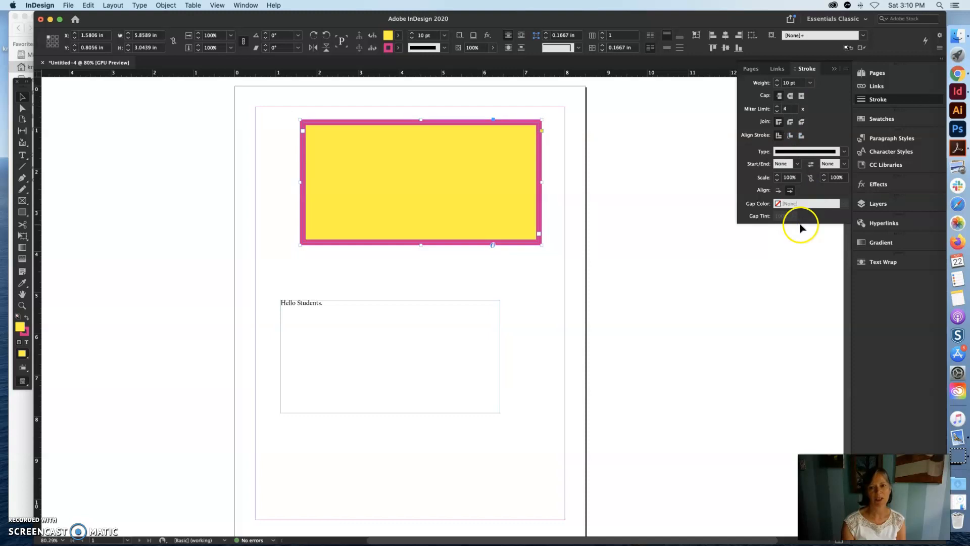
- Give the "Hello Students." text frame a stroke weight of 2 pt
click(489, 329)
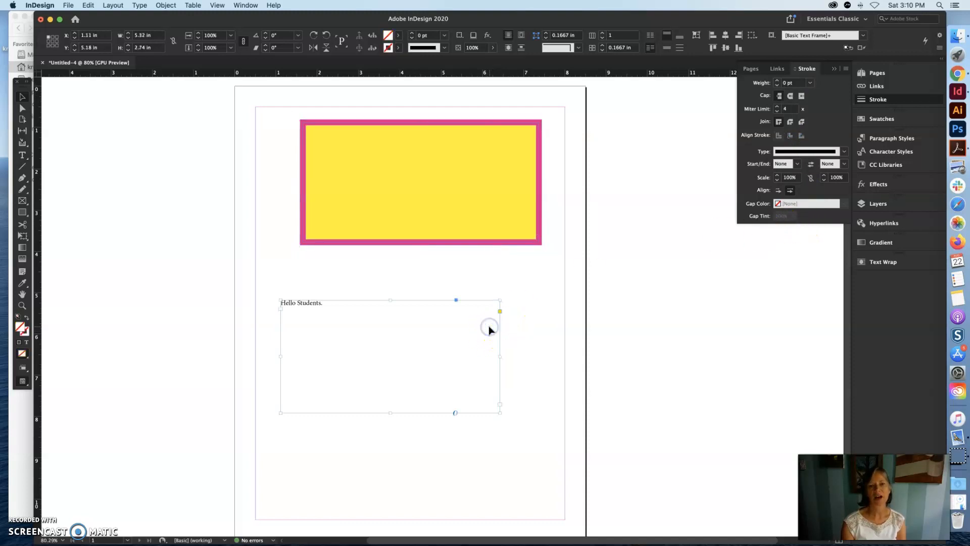
click(810, 83)
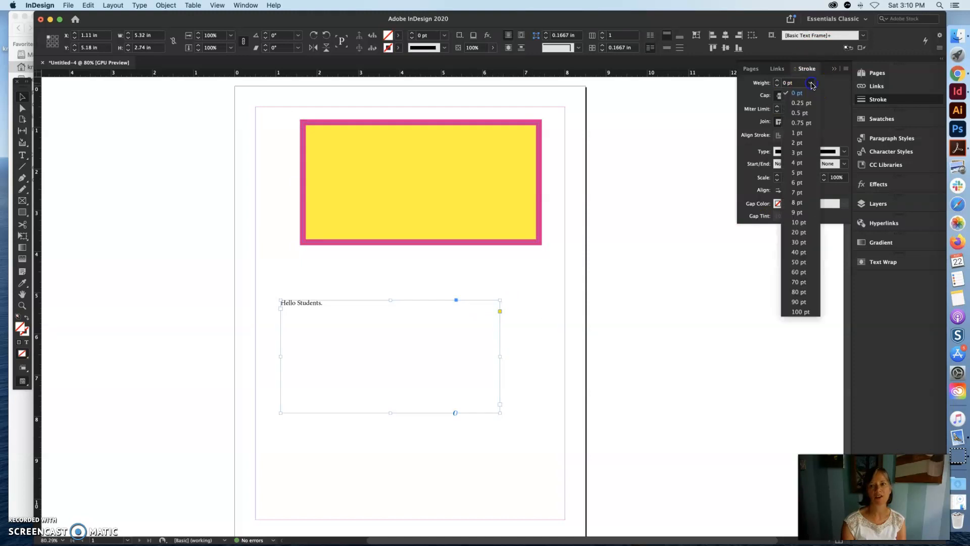
click(802, 143)
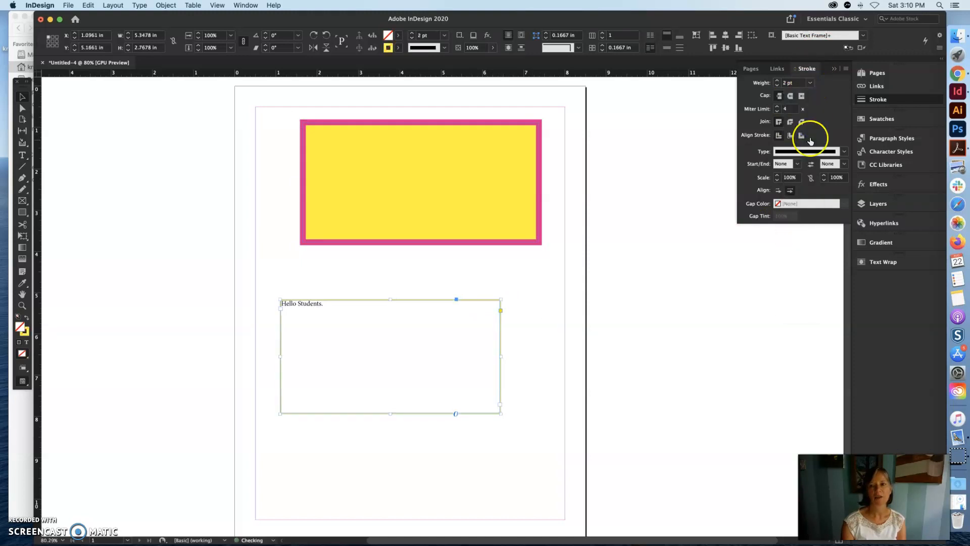
- Try a [Black] fill on the "Hello Students." text frame, reset the fill to [None] and deselect the frame
click(882, 119)
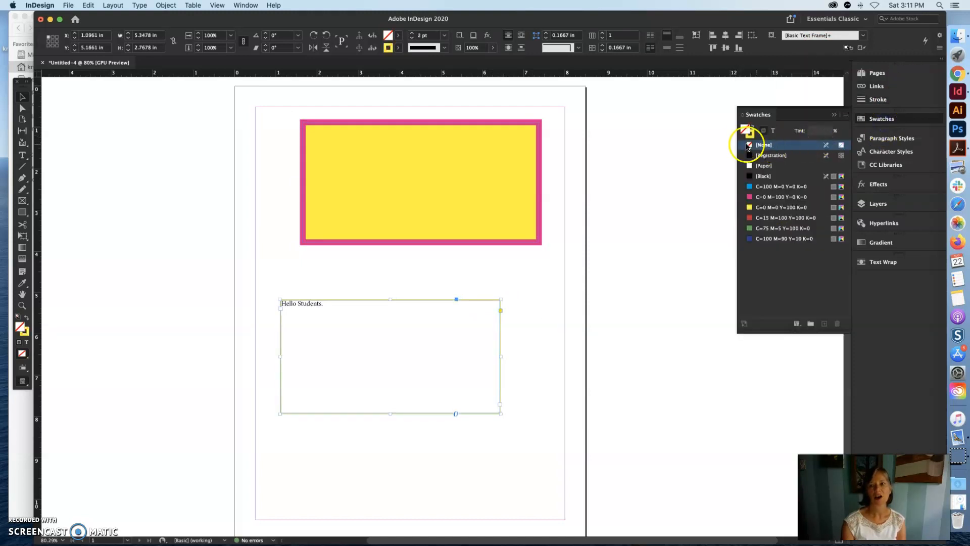
click(751, 176)
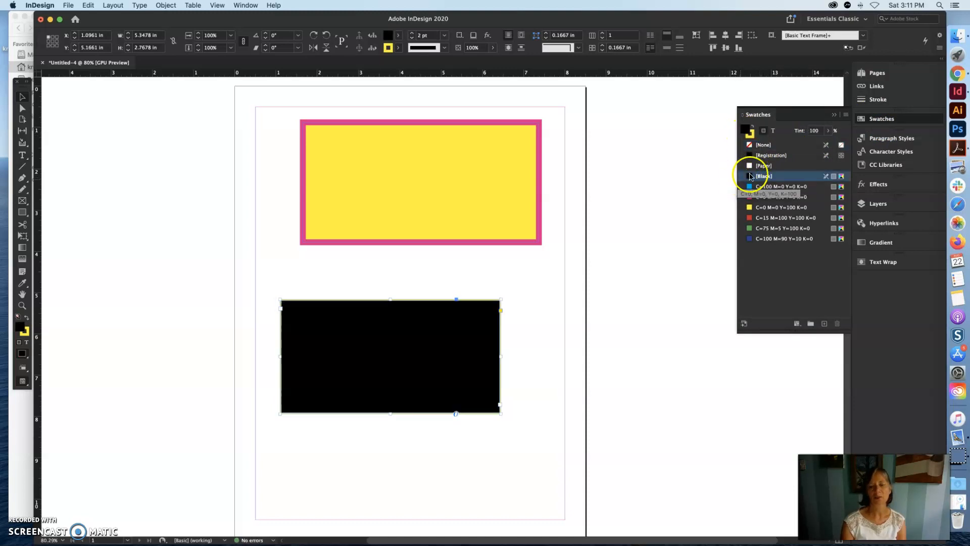
click(750, 146)
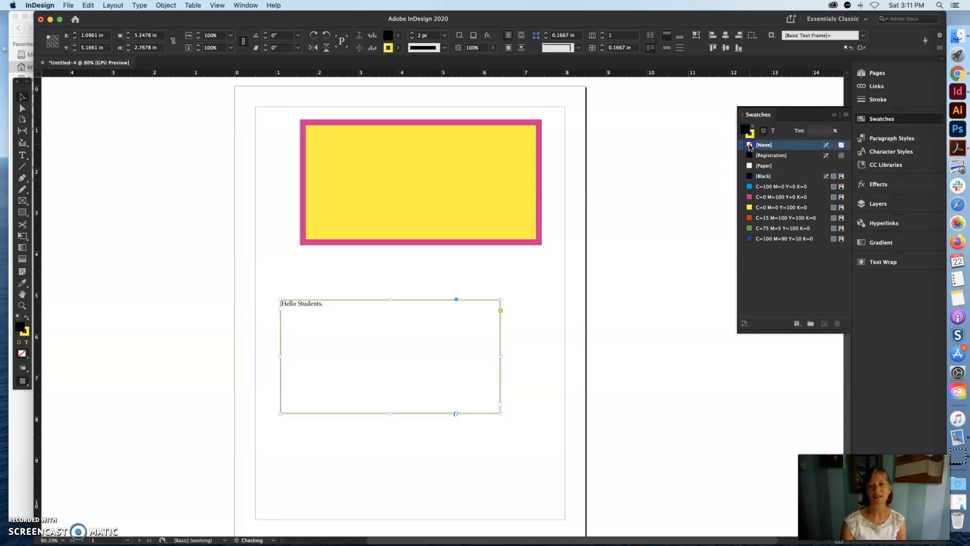
click(557, 264)
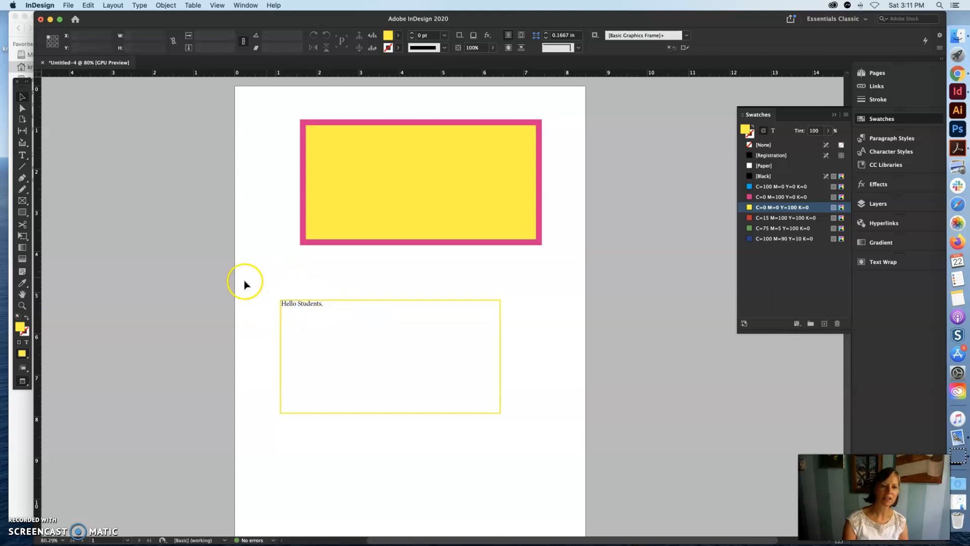
- Remove the yellow stroke from the "Hello Students." text frame by setting it to [None], and deselect the frame
click(341, 314)
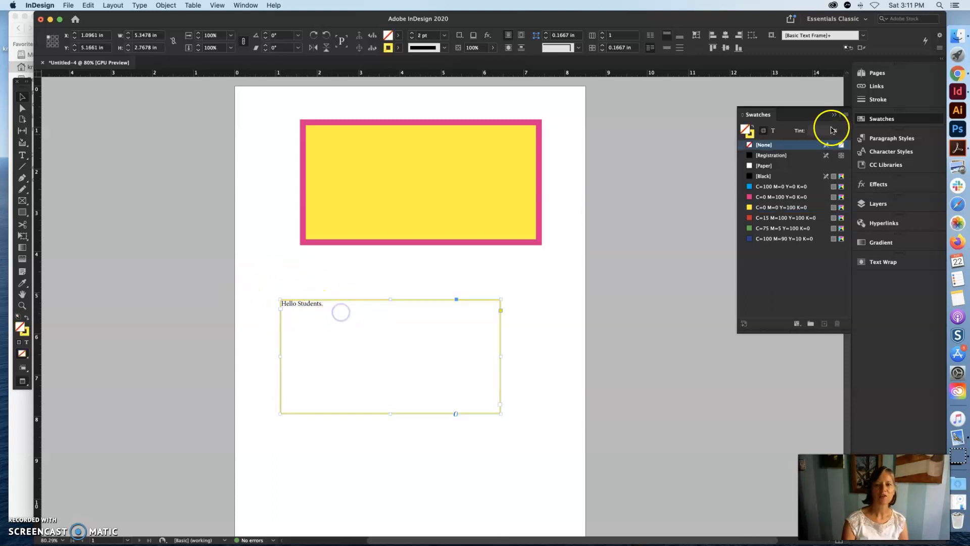
click(751, 135)
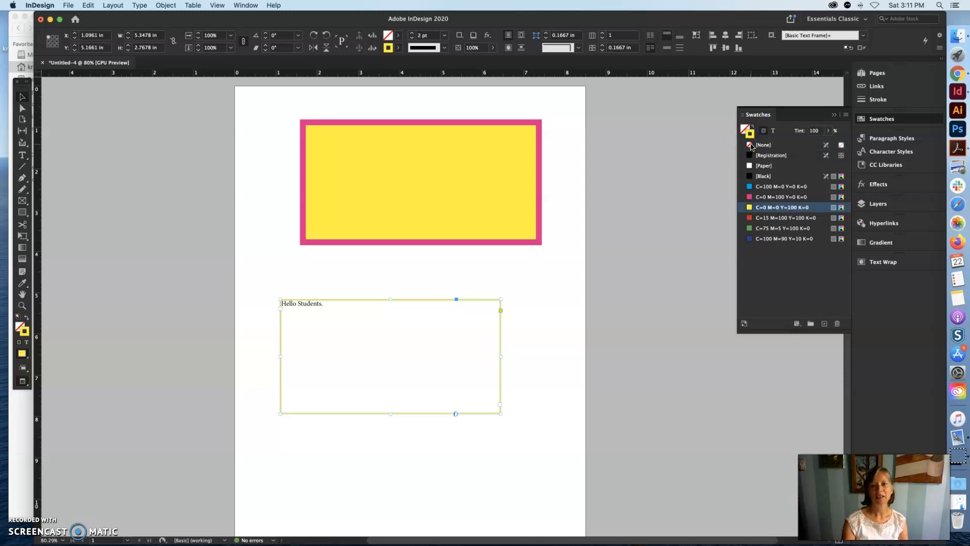
click(751, 146)
click(570, 166)
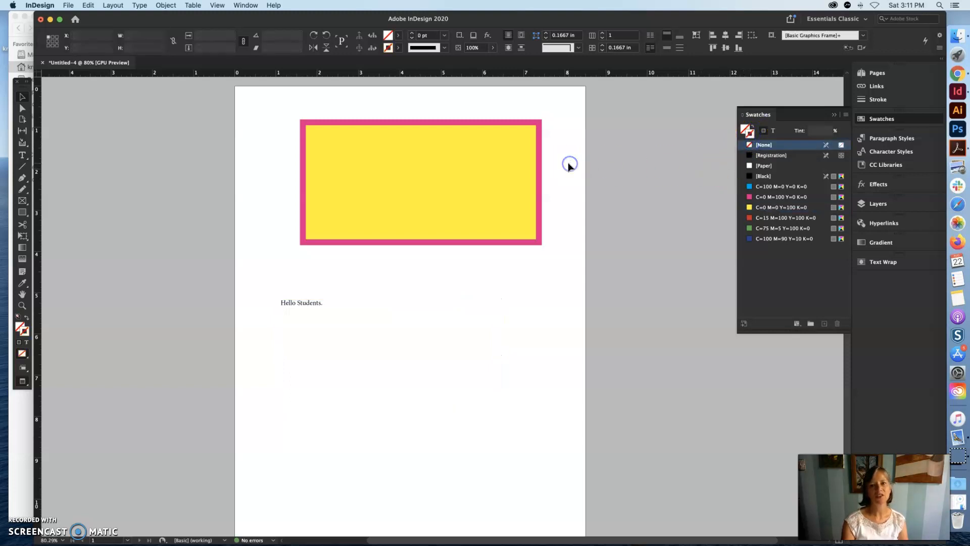
click(528, 269)
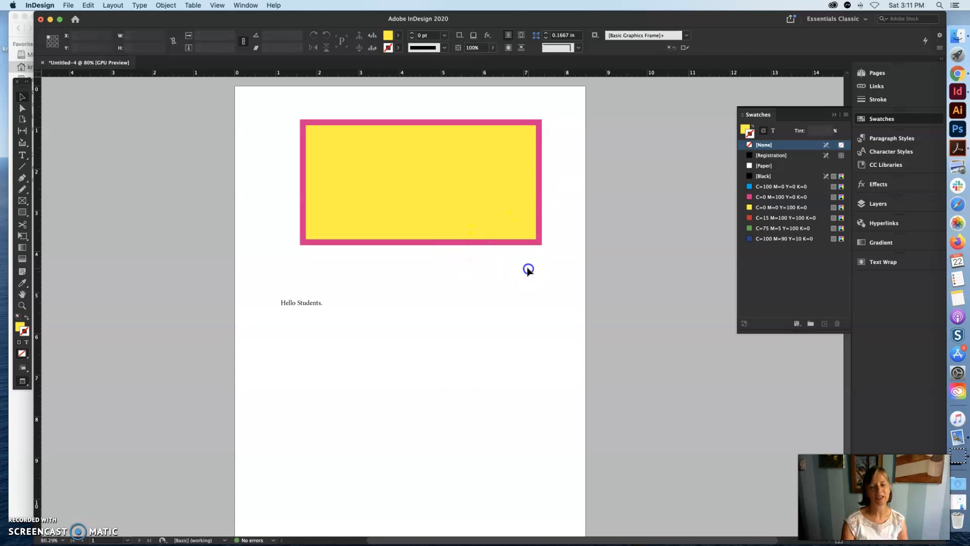
- Try the text frame on top of the yellow frame, shrink it to about 4.6 by 2 in, and move it just below
click(334, 330)
drag(293, 305, 337, 142)
drag(545, 248, 512, 217)
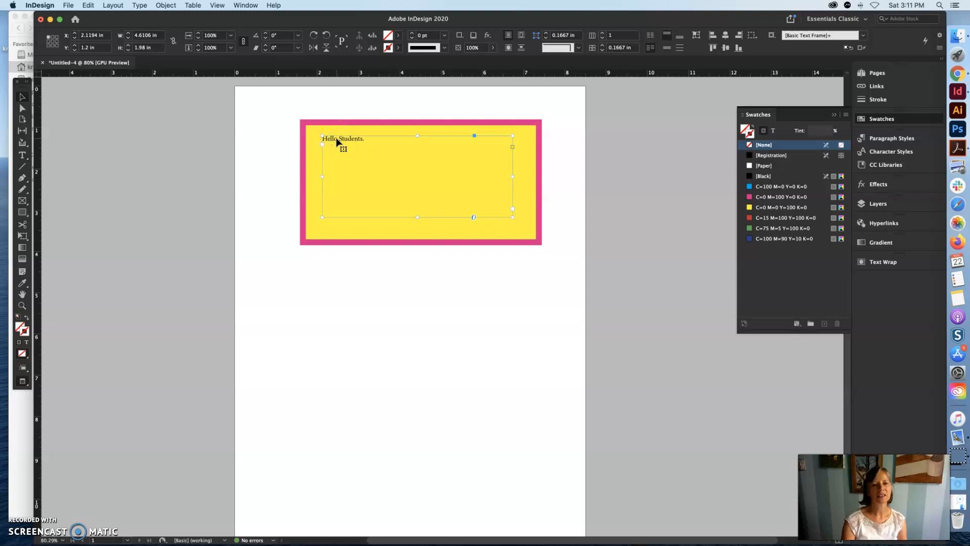
drag(337, 139, 366, 281)
click(377, 153)
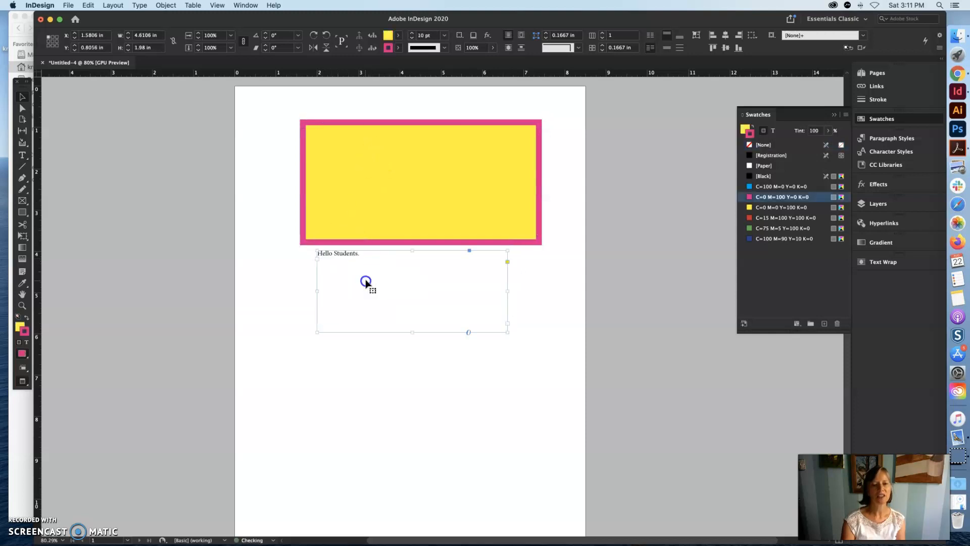
- Draw a graphic frame about 3.3 by 2.5 in over the yellow frame's lower-left corner and fill it with red C=15 M=100 Y=100 K=0
click(22, 200)
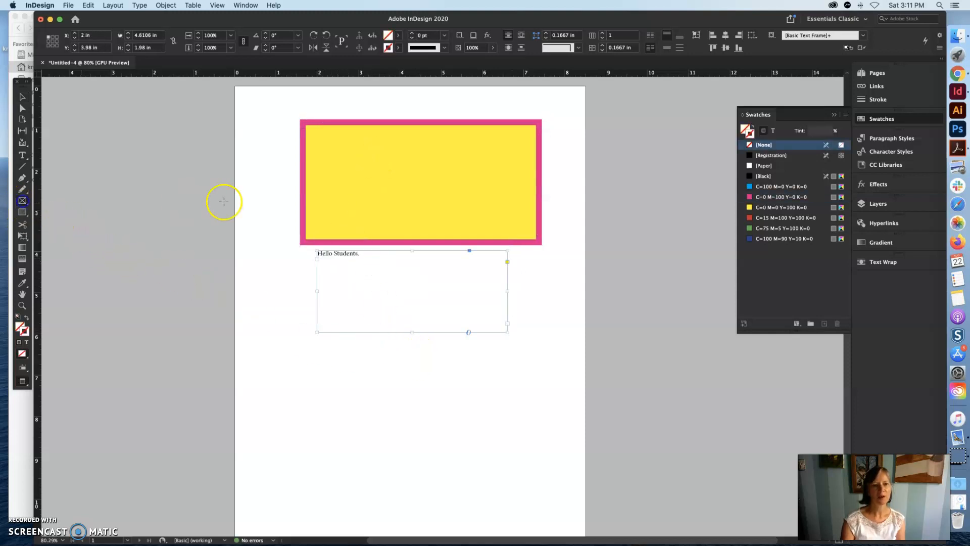
drag(276, 196, 413, 298)
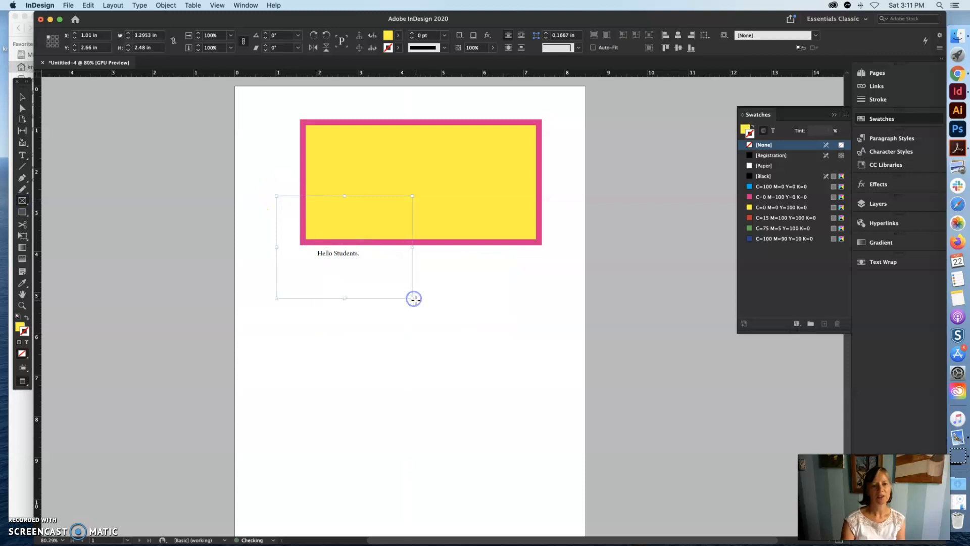
click(764, 218)
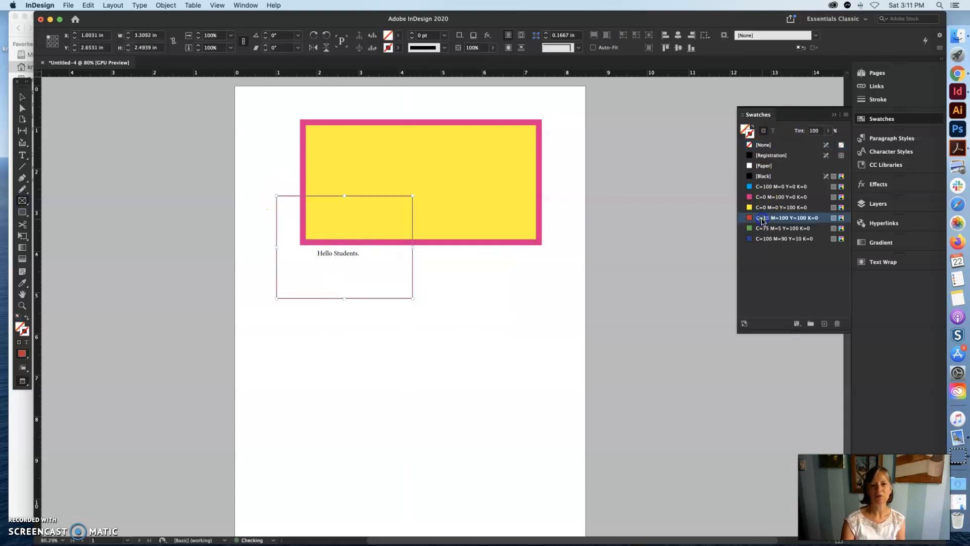
click(752, 127)
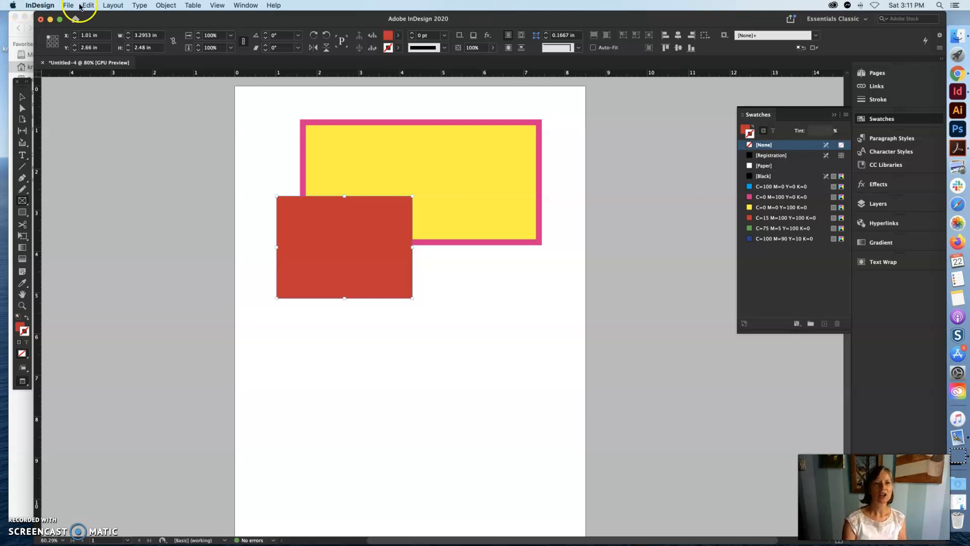
- Send the red frame behind the yellow frame and the text frame
click(166, 5)
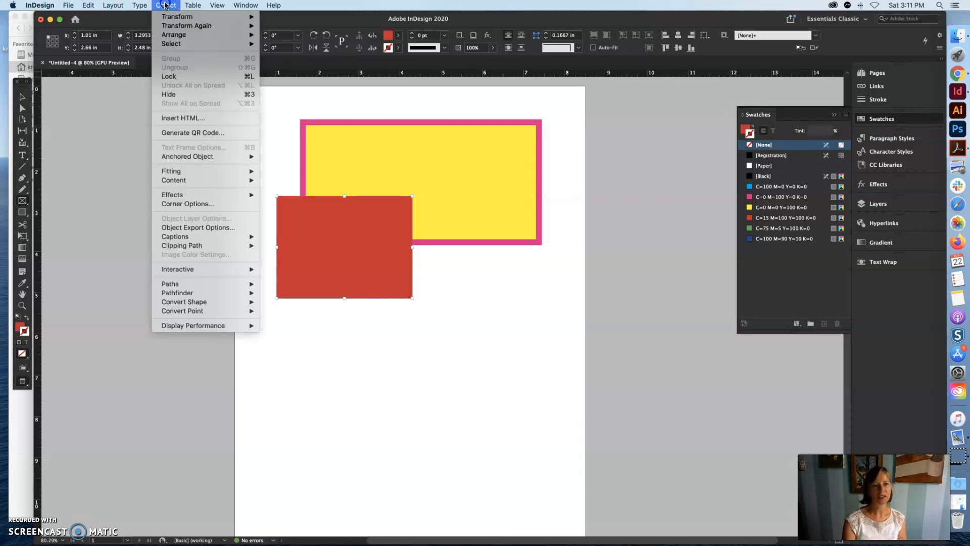
mouse_move(175, 36)
click(289, 63)
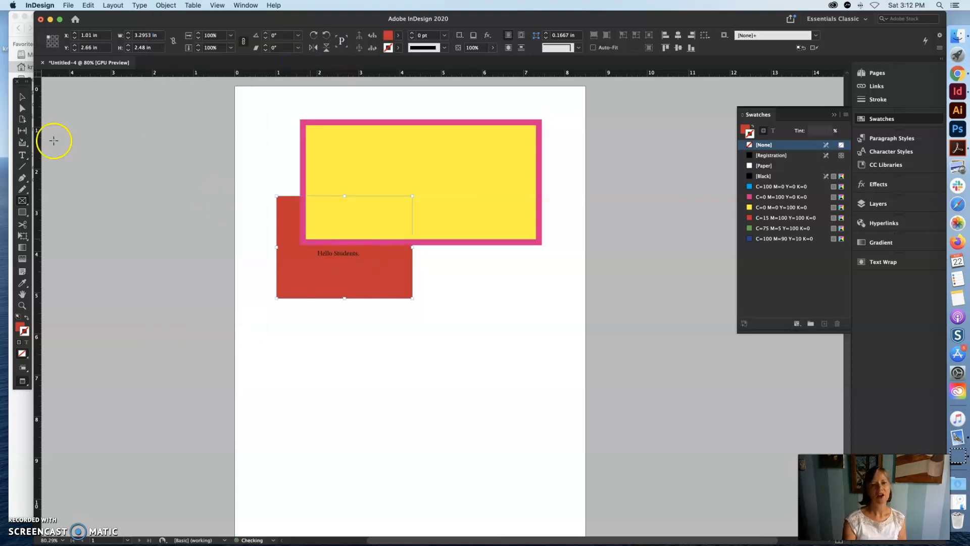
- Move the red frame down to the page's left edge and place the "Hello Students." text frame inside the yellow frame
drag(374, 283, 396, 381)
drag(337, 272, 282, 308)
click(380, 366)
drag(380, 366, 372, 158)
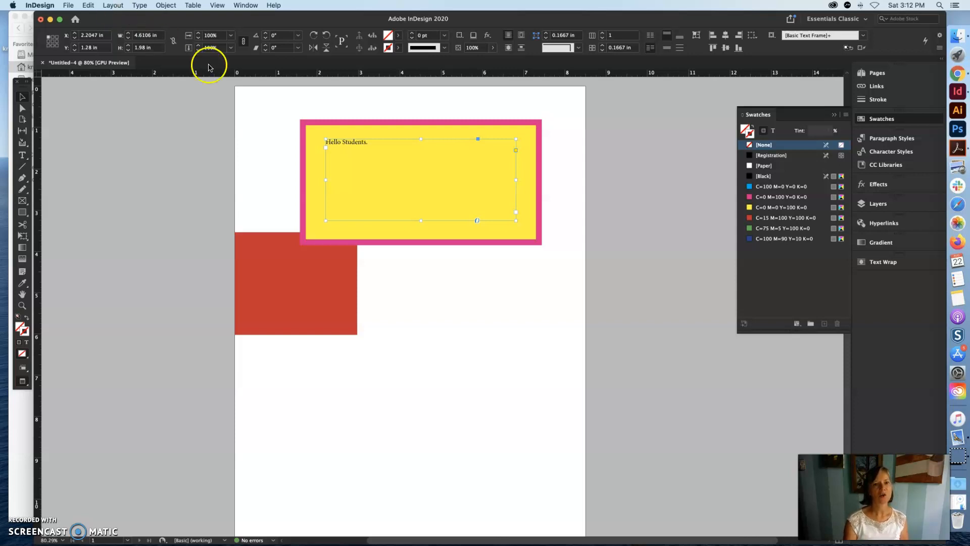
- Bring the yellow frame to the front and move it straight down to about Y 2.27 in, below the "Hello Students." text
click(302, 121)
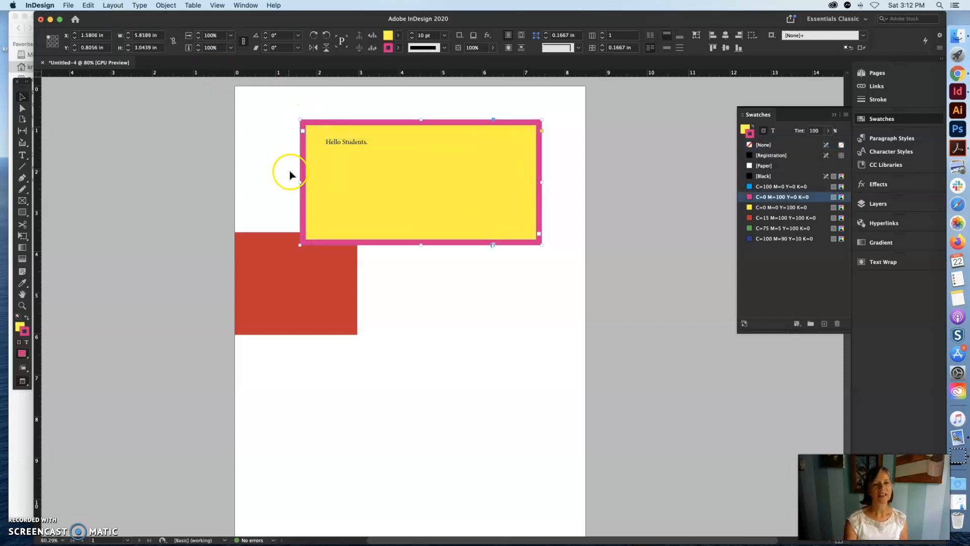
click(166, 5)
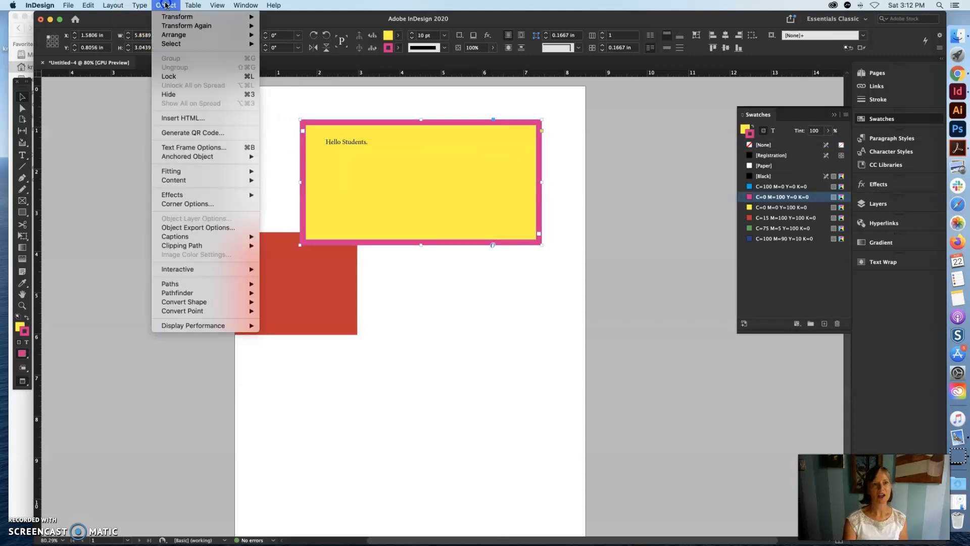
mouse_move(171, 40)
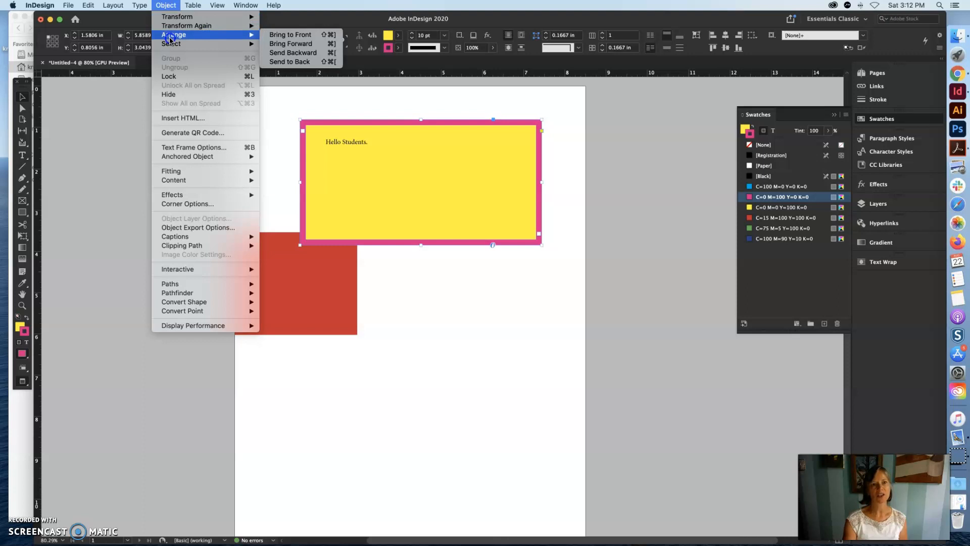
click(307, 36)
drag(418, 170, 418, 231)
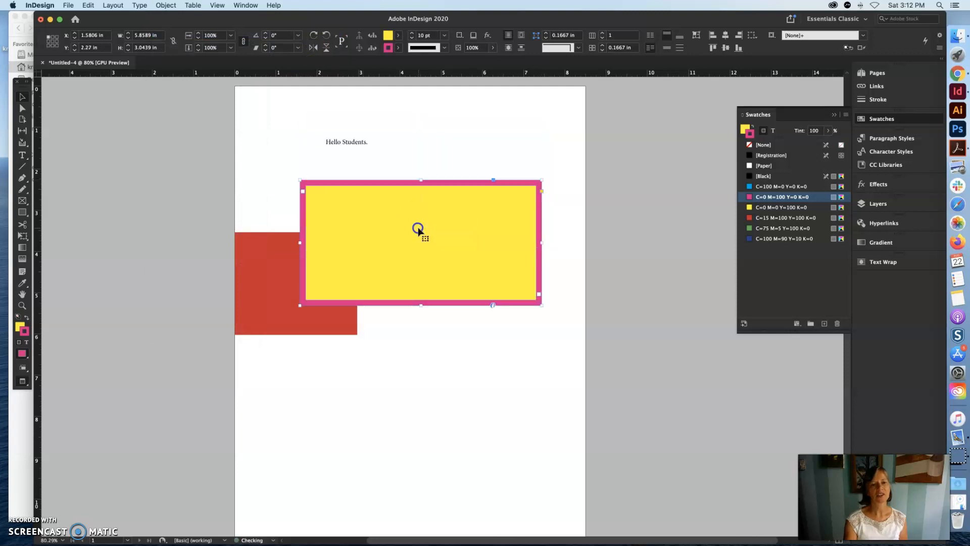
- Shrink the "Hello Students." text frame closer around its text and narrow the yellow frame to about 5.17 in wide
click(347, 144)
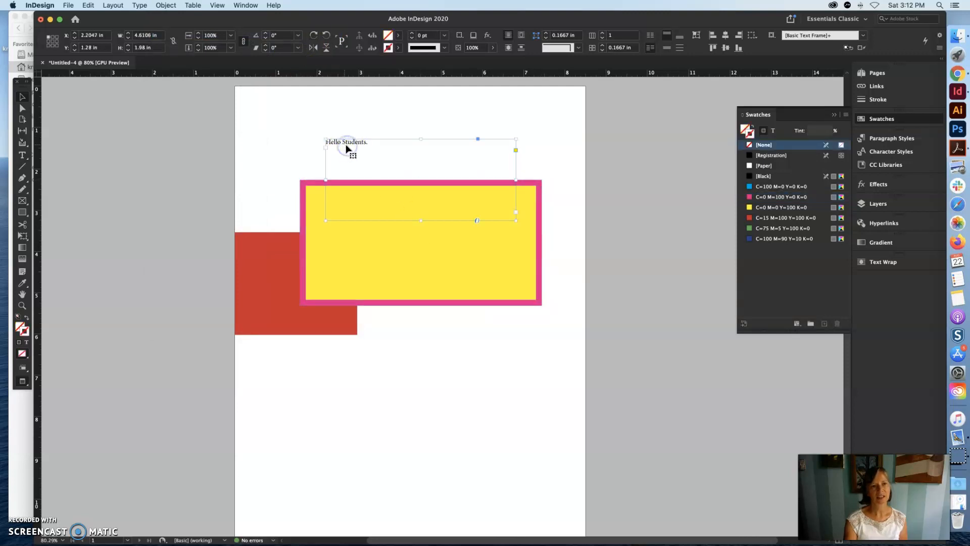
drag(516, 220, 434, 165)
click(467, 212)
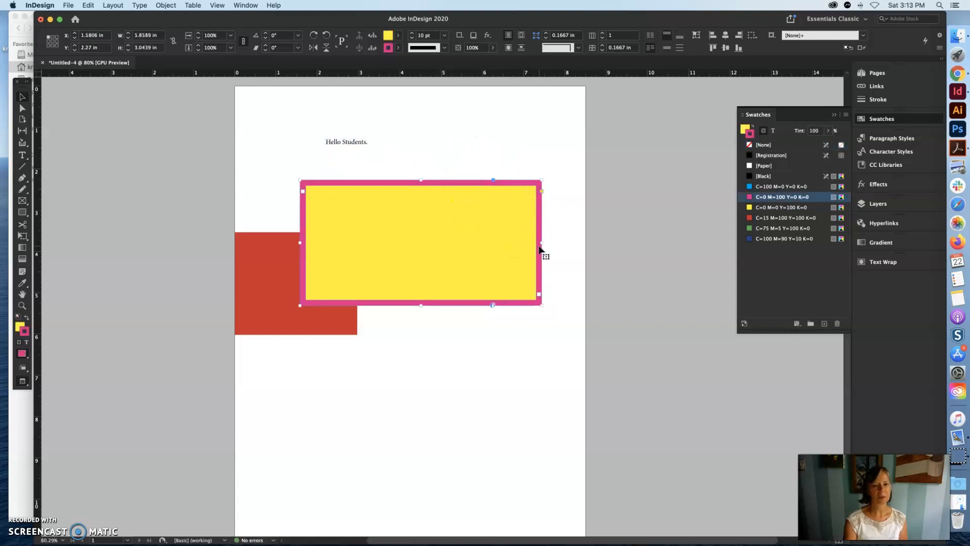
drag(541, 242, 514, 242)
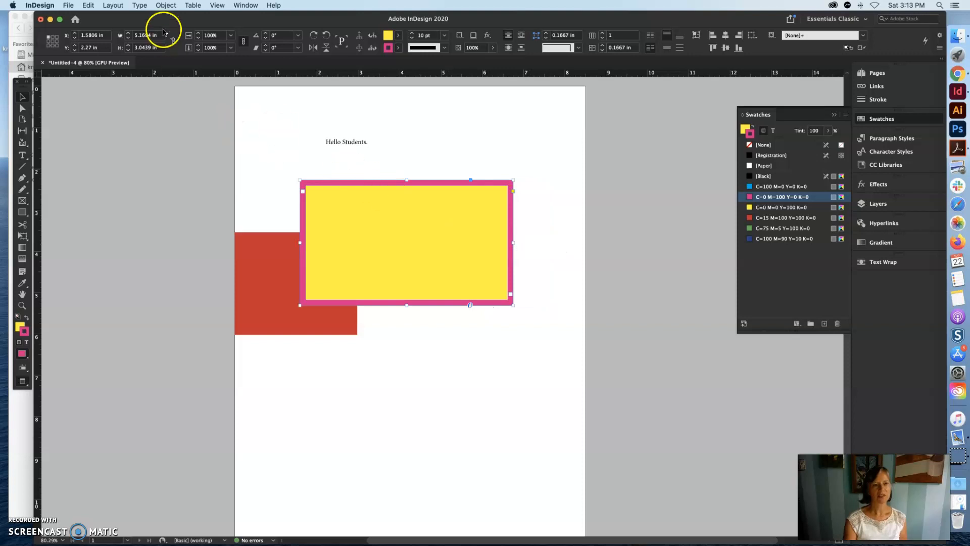
- Rotate the yellow frame 90° clockwise and move it right, overlapping the red frame's right edge
click(165, 5)
mouse_move(169, 20)
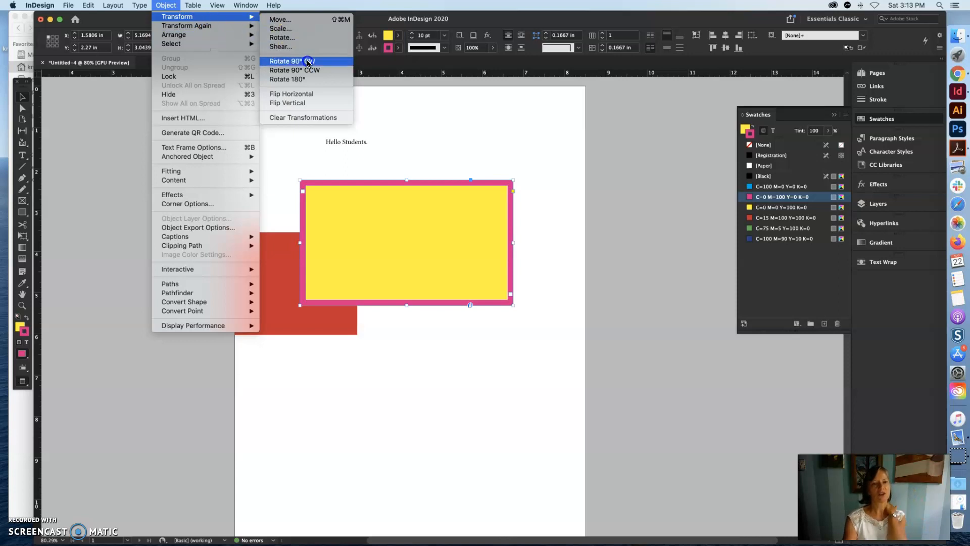
click(308, 61)
drag(253, 230, 417, 233)
- Flip the yellow frame horizontally and move it back left against the red frame, at about X 2.33 in, Y 2.12 in
click(167, 5)
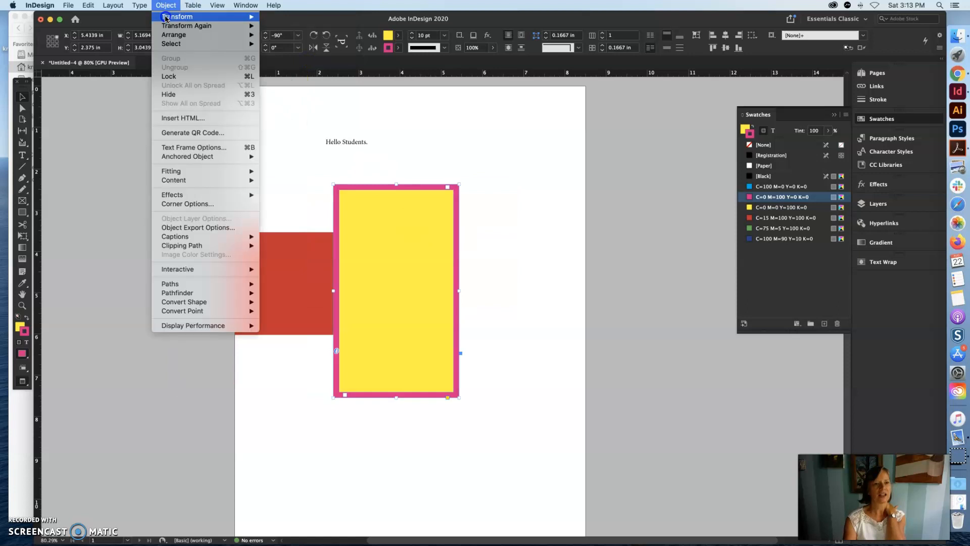
mouse_move(171, 19)
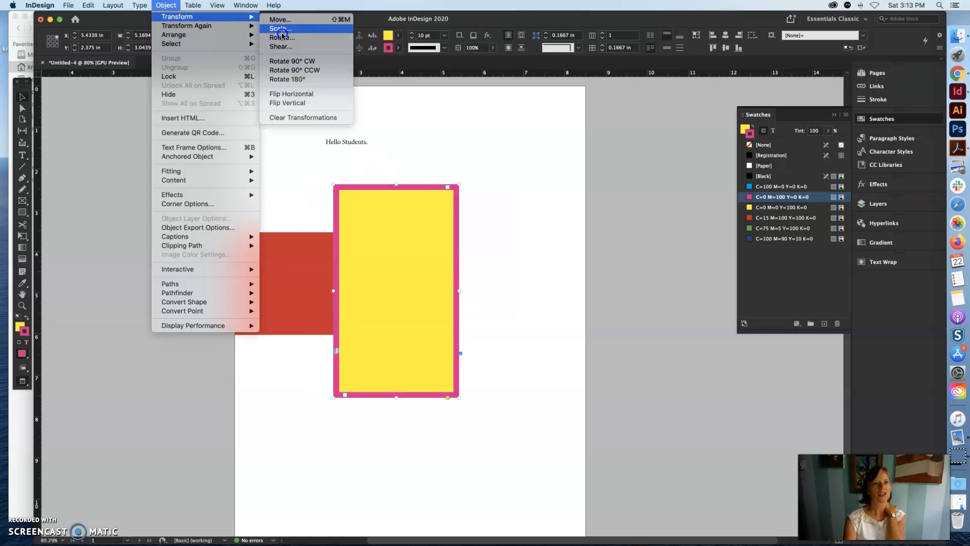
click(296, 94)
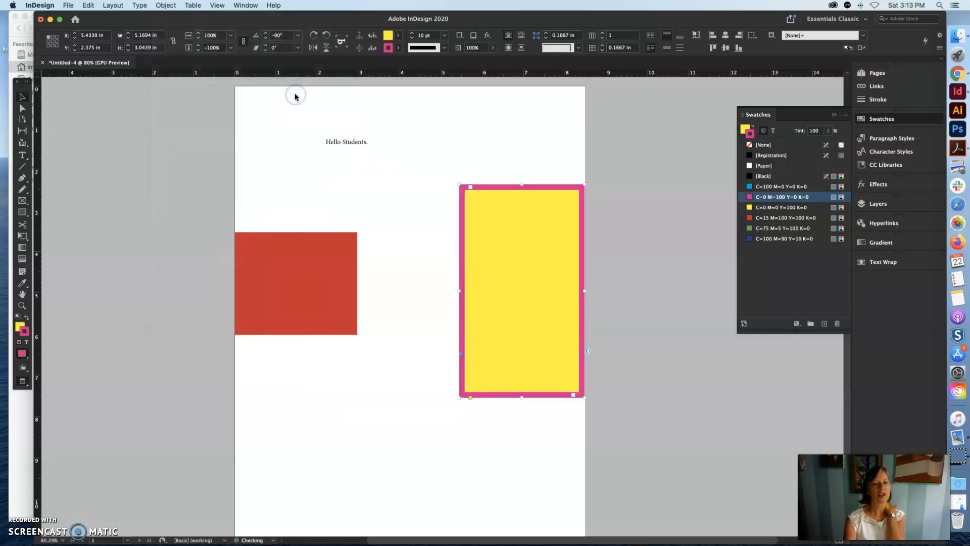
drag(529, 235, 366, 229)
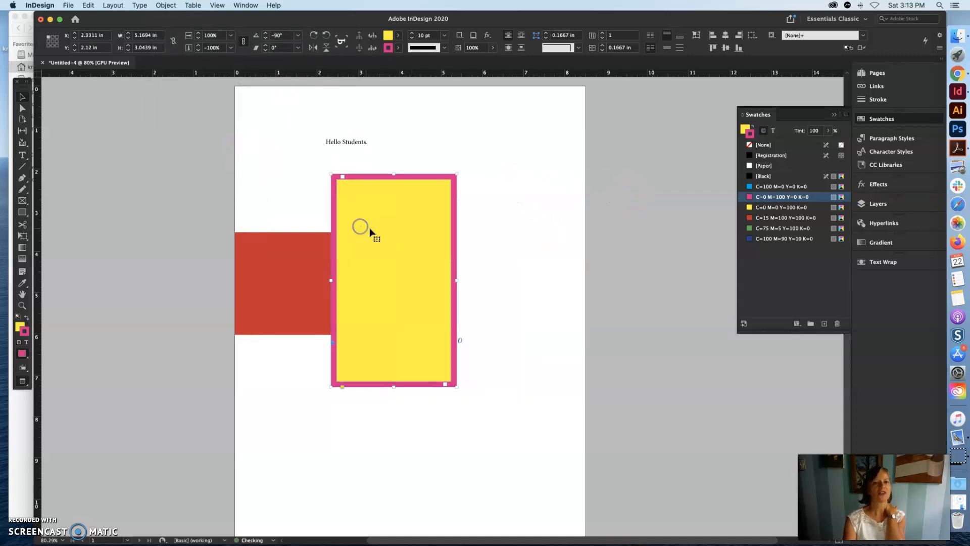
- Try rotating the yellow frame freehand from its upper-right corner, and undo the rotation
click(461, 169)
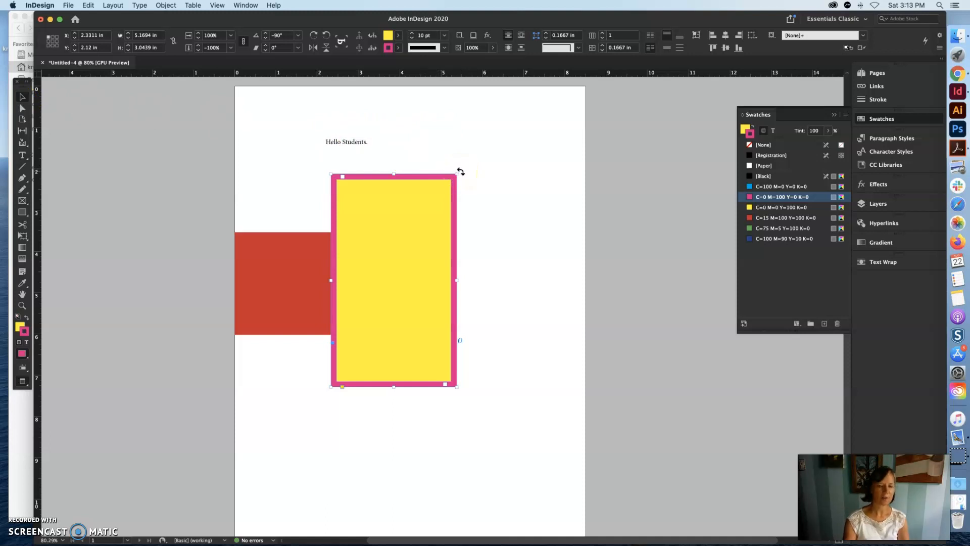
drag(459, 171, 312, 394)
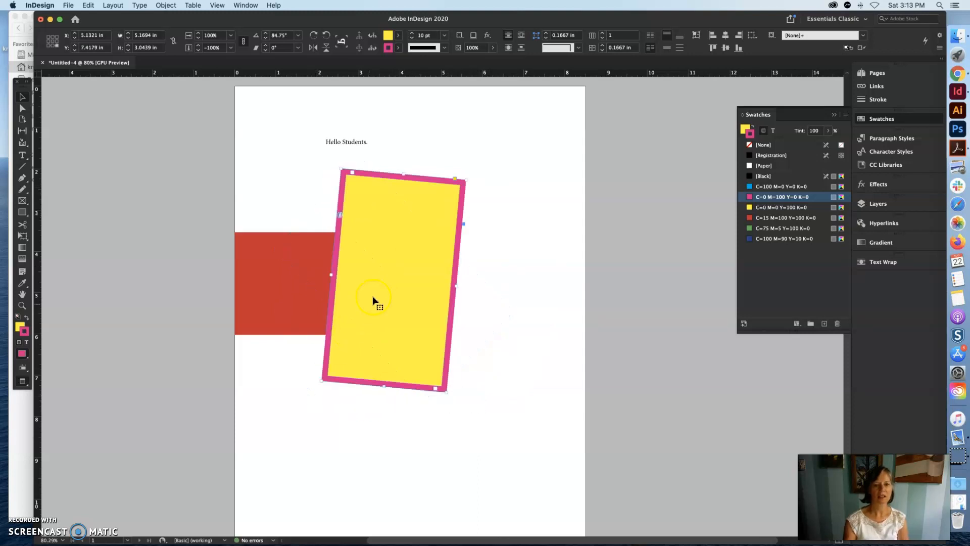
key(cmd+z)
- Deselect the yellow frame and set the default stroke color to None with nothing selected
click(501, 153)
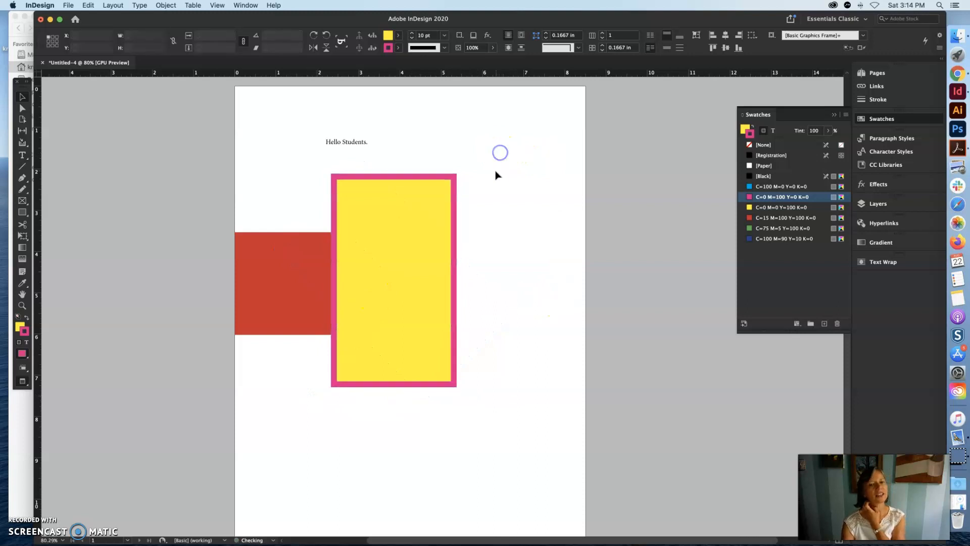
key(slash)
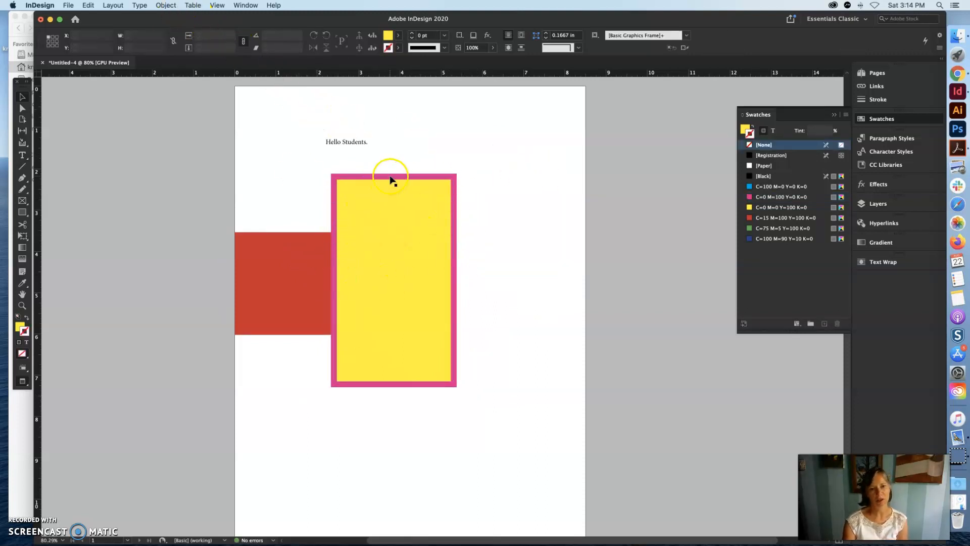
- Open the Glyphs panel to view the special characters available in the font, and close it again
click(139, 6)
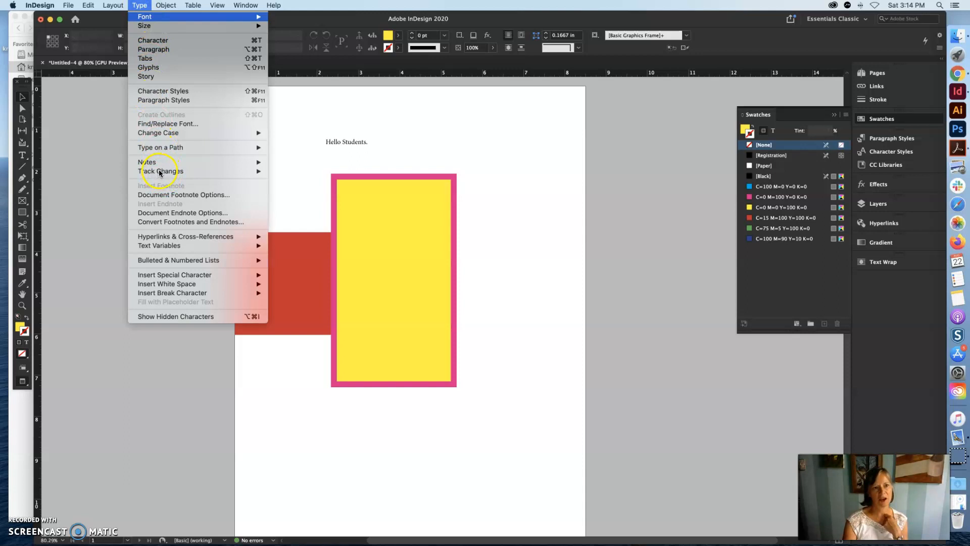
click(412, 138)
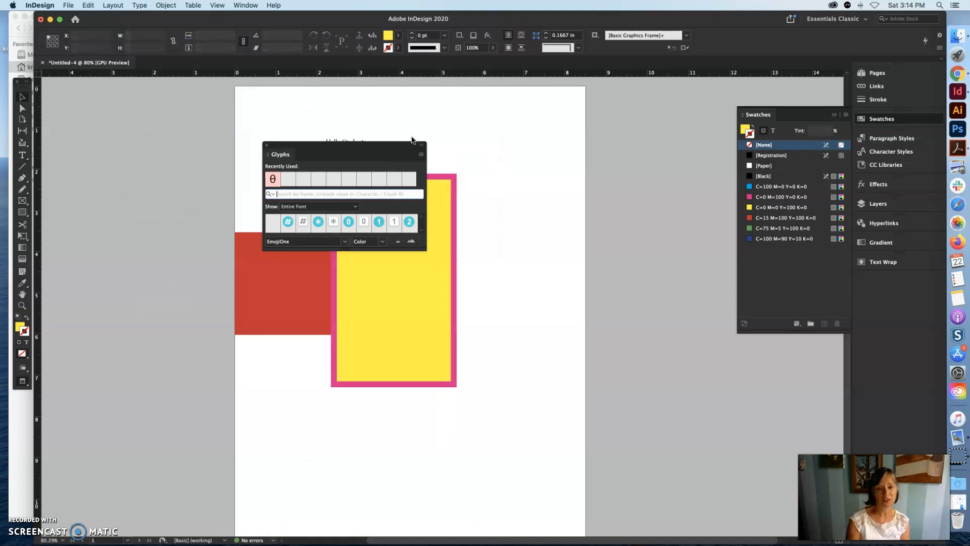
click(266, 144)
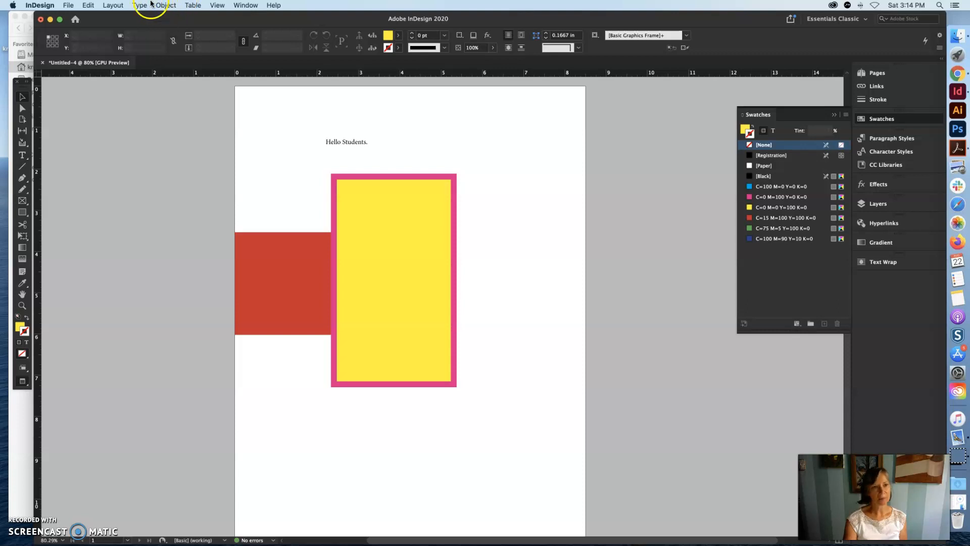
click(112, 5)
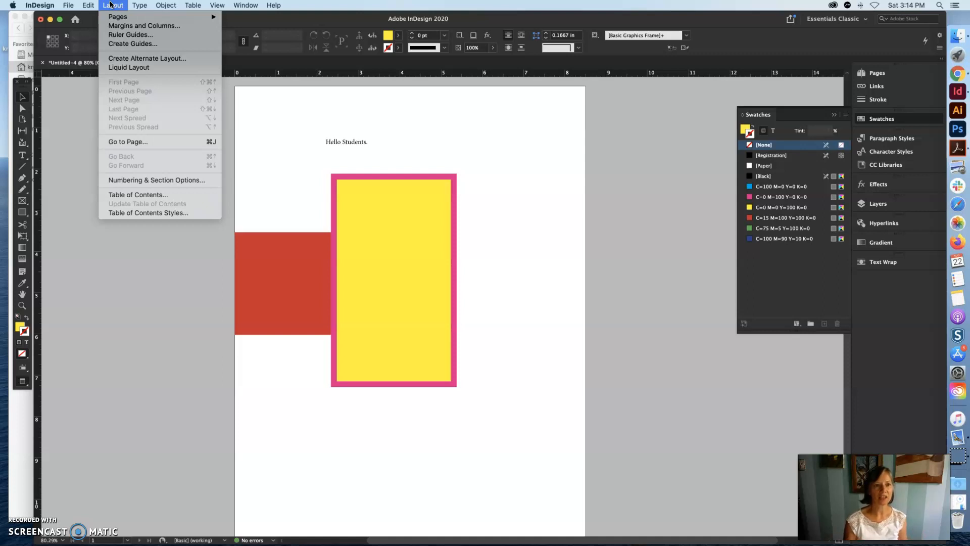
click(118, 20)
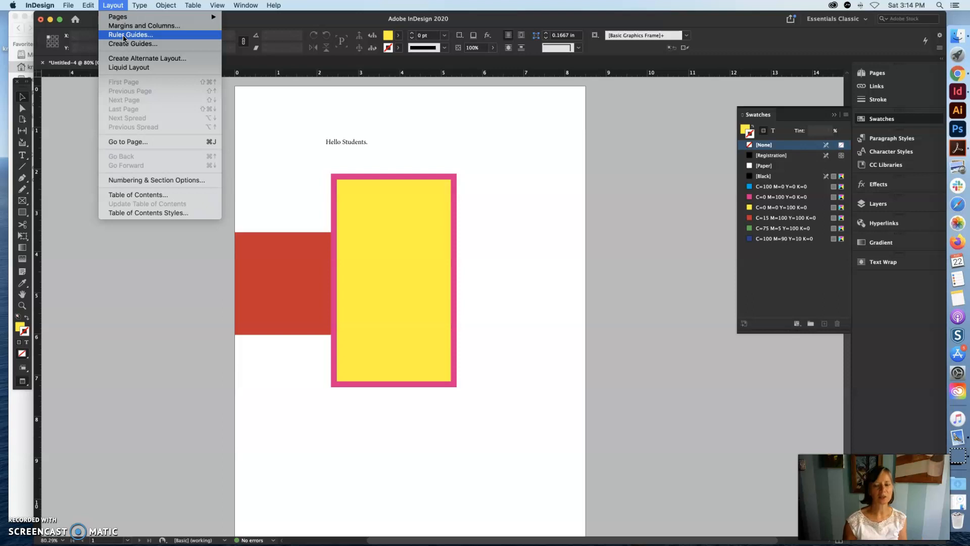
click(140, 5)
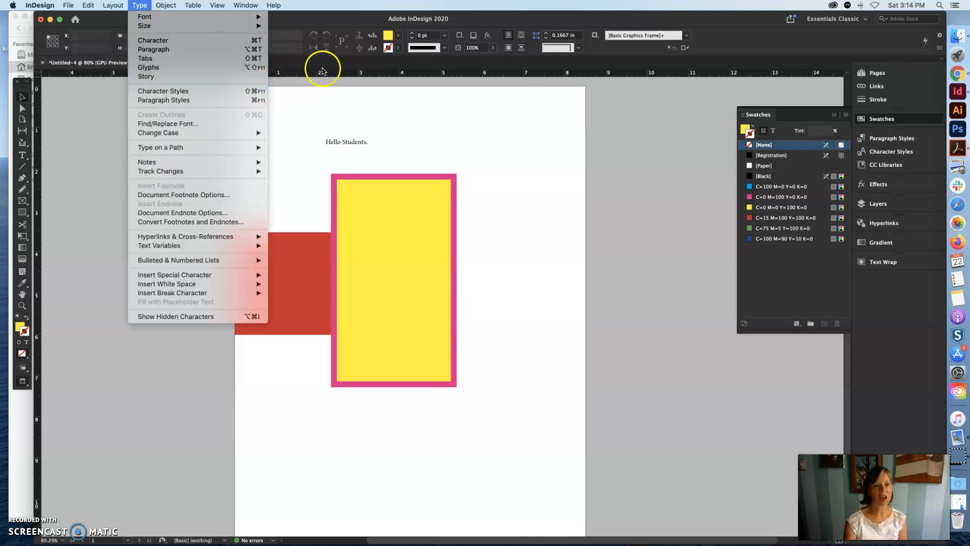
click(323, 99)
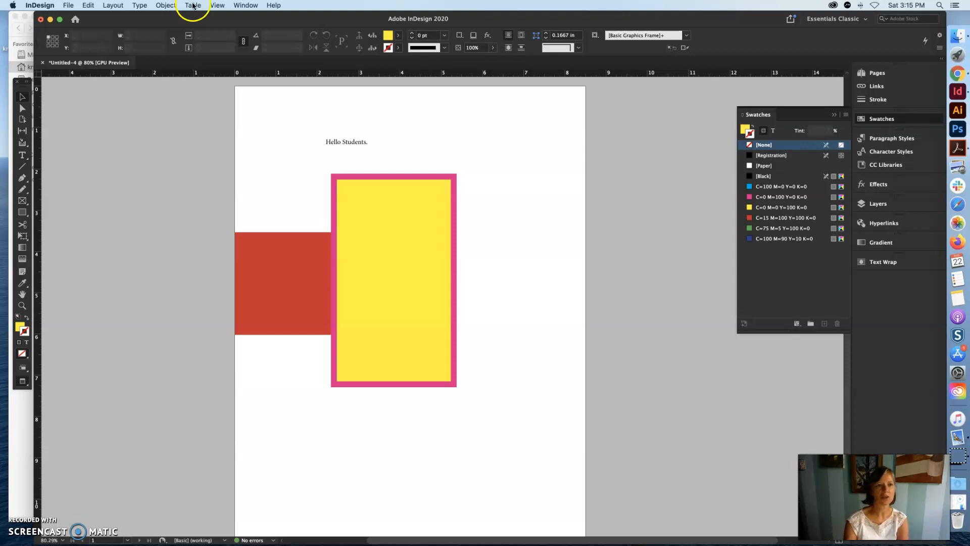
- Zoom the document in to 100% and back out to 75% to view the whole page
click(218, 5)
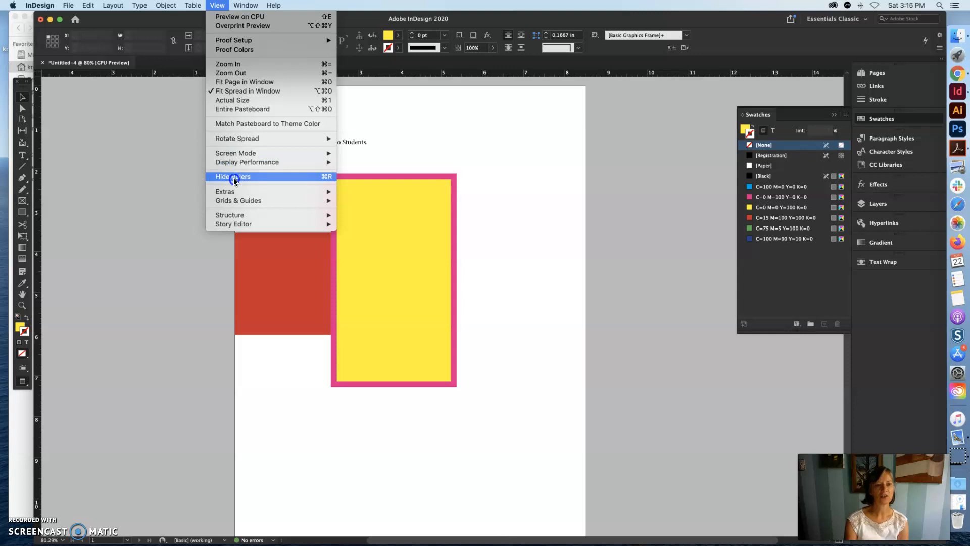
click(238, 67)
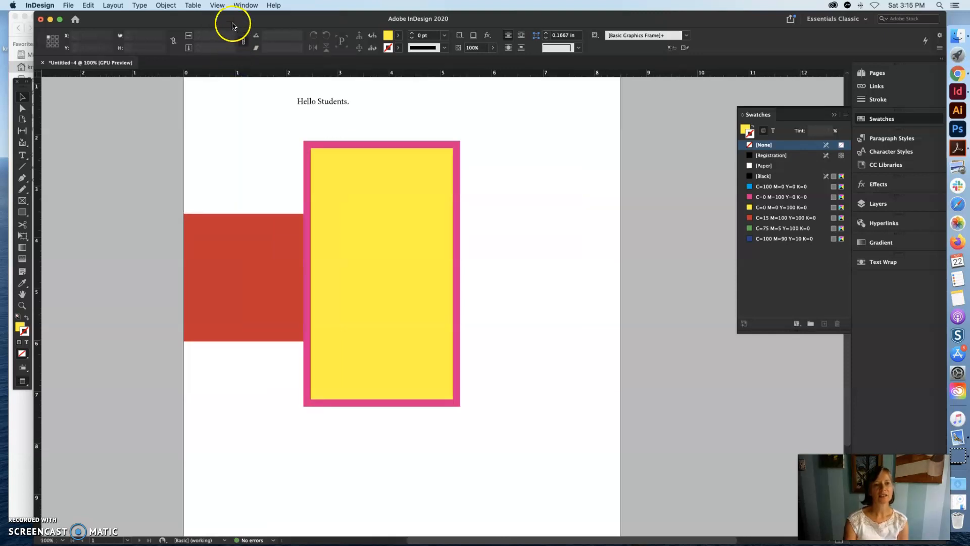
click(218, 5)
click(225, 73)
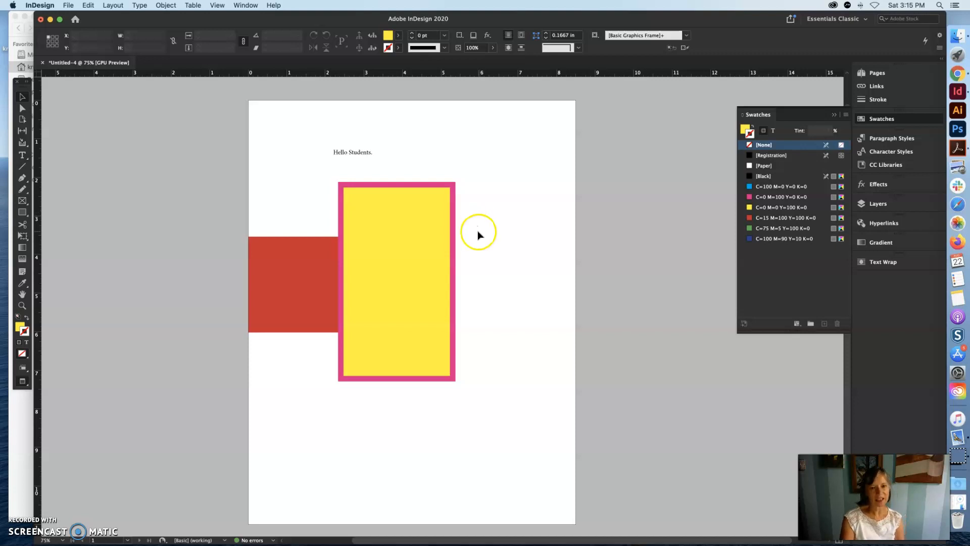
- Magnify the page to 125% with the temporary Zoom tool and reduce the view to 75% again
key(super+space)
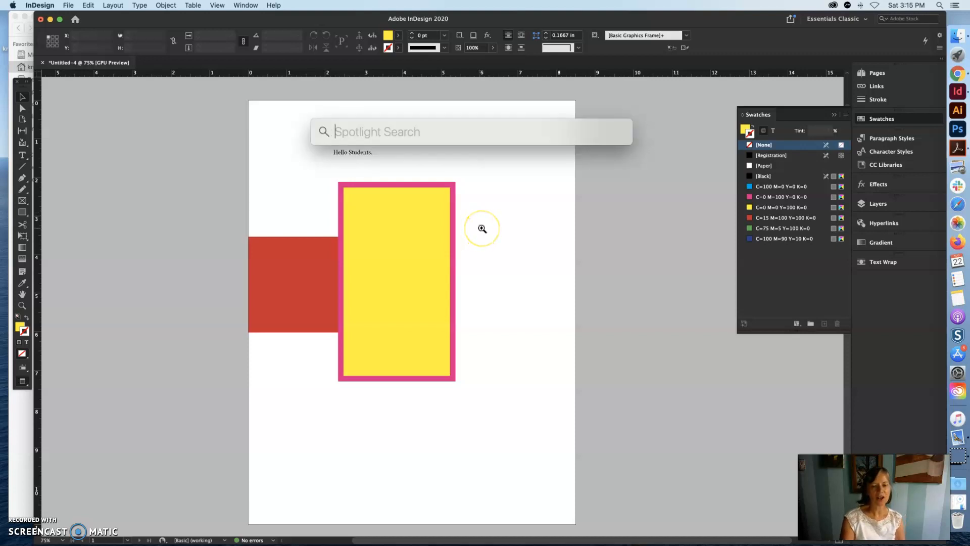
click(482, 228)
click(482, 228)
click(482, 229)
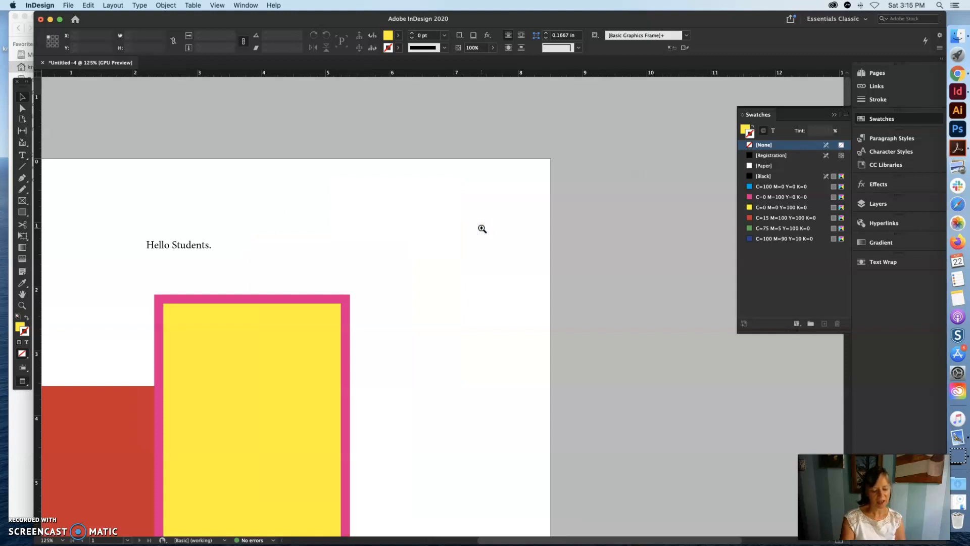
key(super+space)
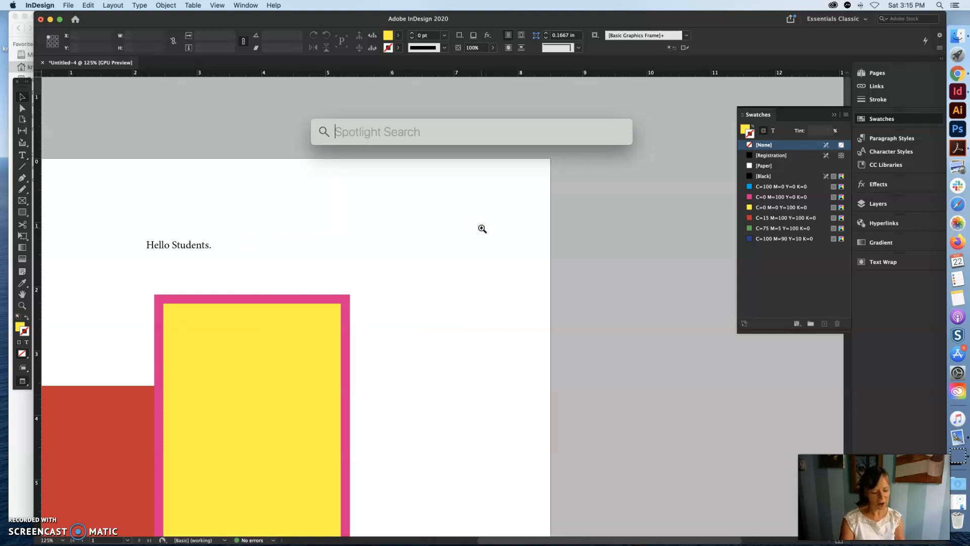
key(super+space)
alt+click(475, 228)
alt+click(451, 230)
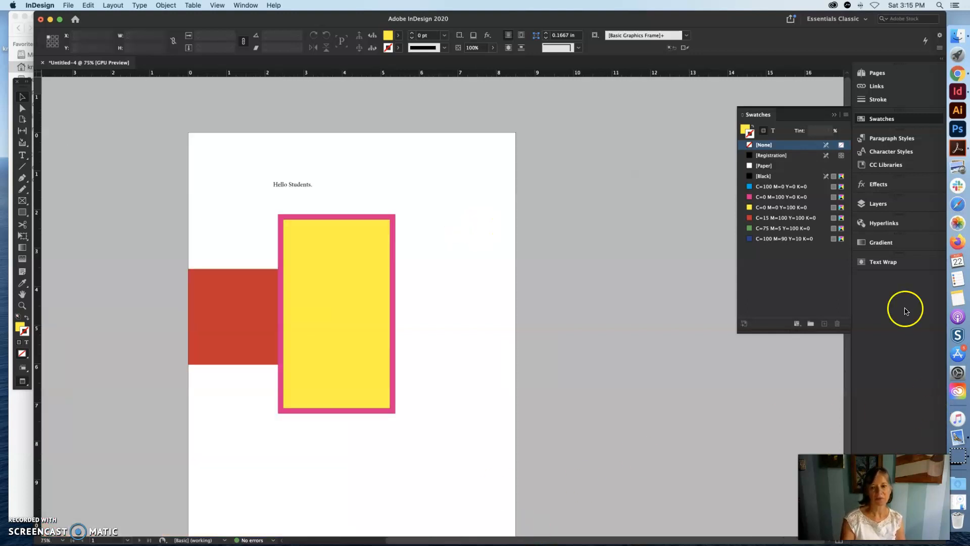
- Collapse the Swatches panel, add the Properties panel to the panel dock, and leave it expanded with the document settings
click(831, 113)
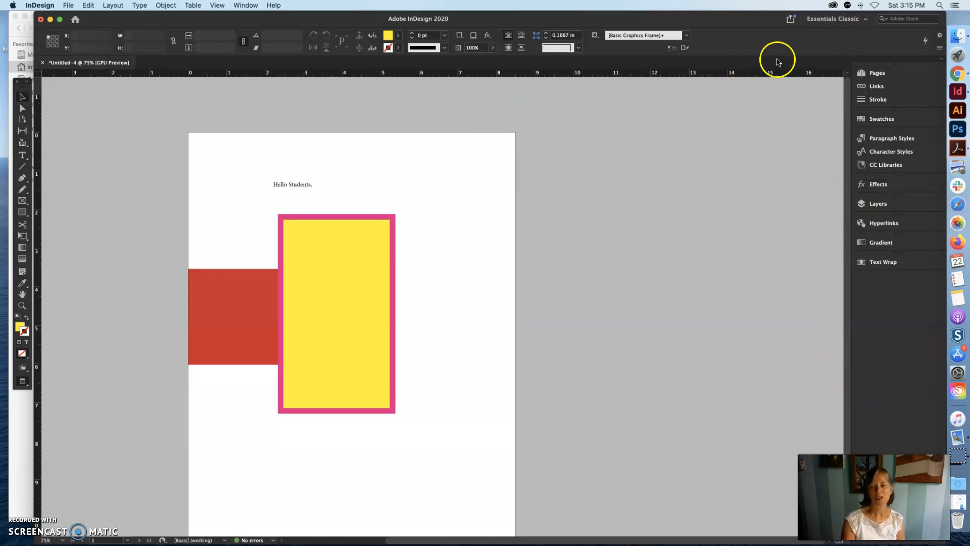
click(247, 6)
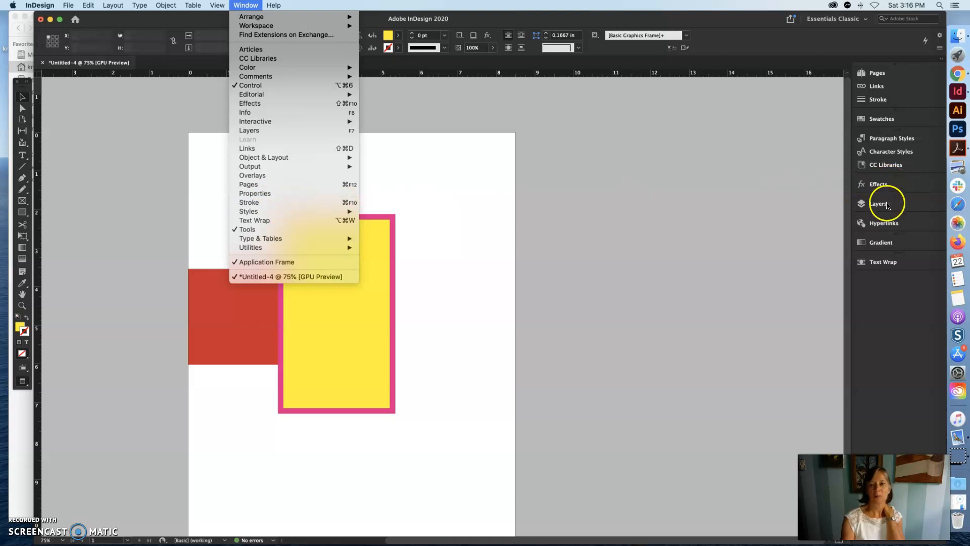
click(264, 194)
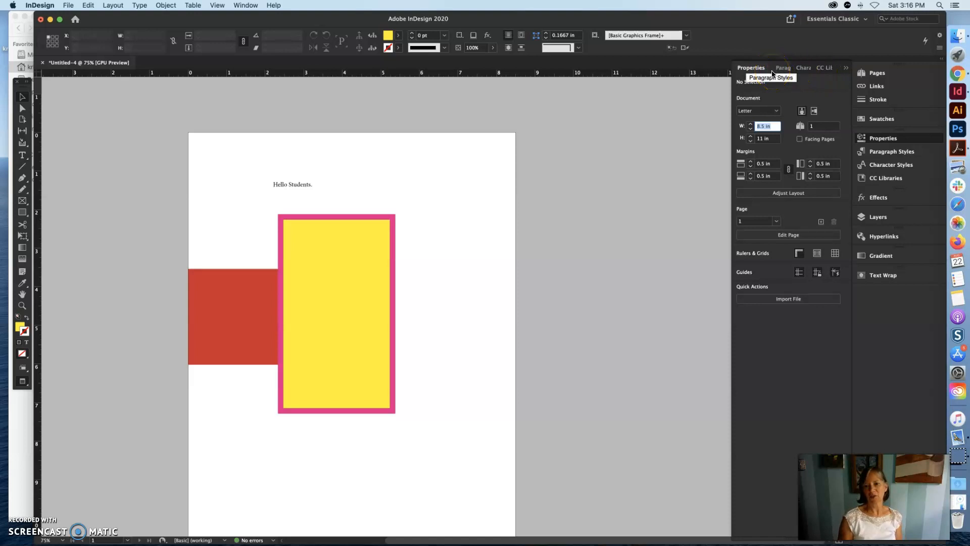
click(847, 70)
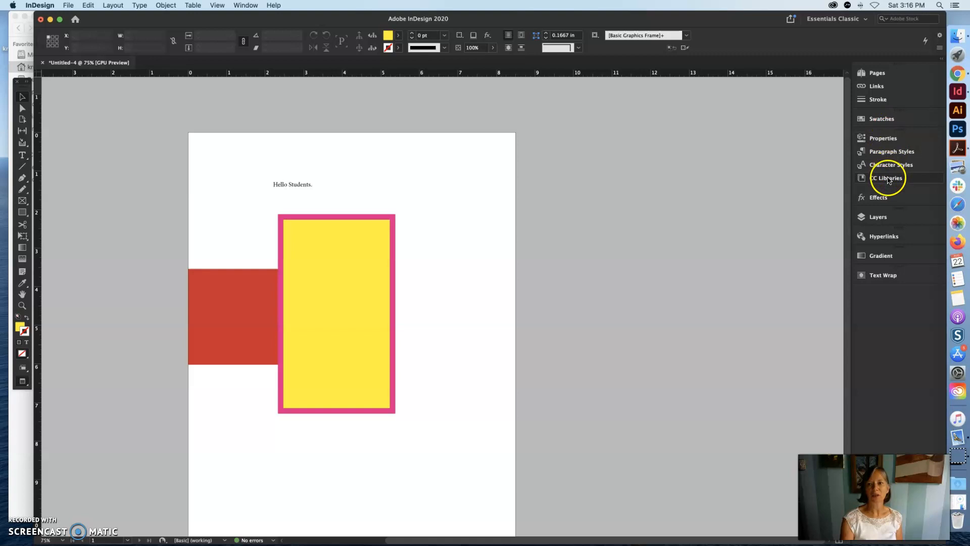
click(881, 140)
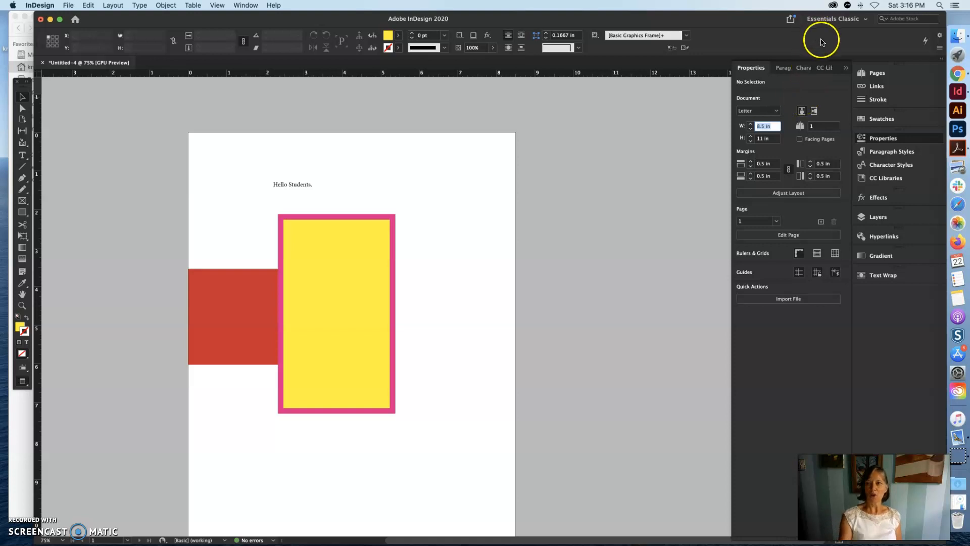
- Collapse the Properties panel, and open the Paragraph Styles panel briefly before collapsing it as well
click(847, 70)
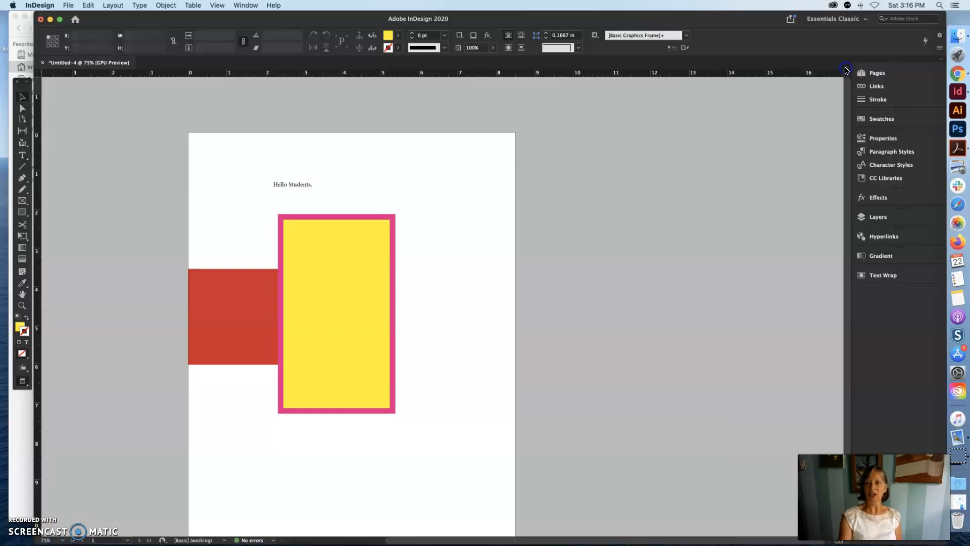
click(902, 153)
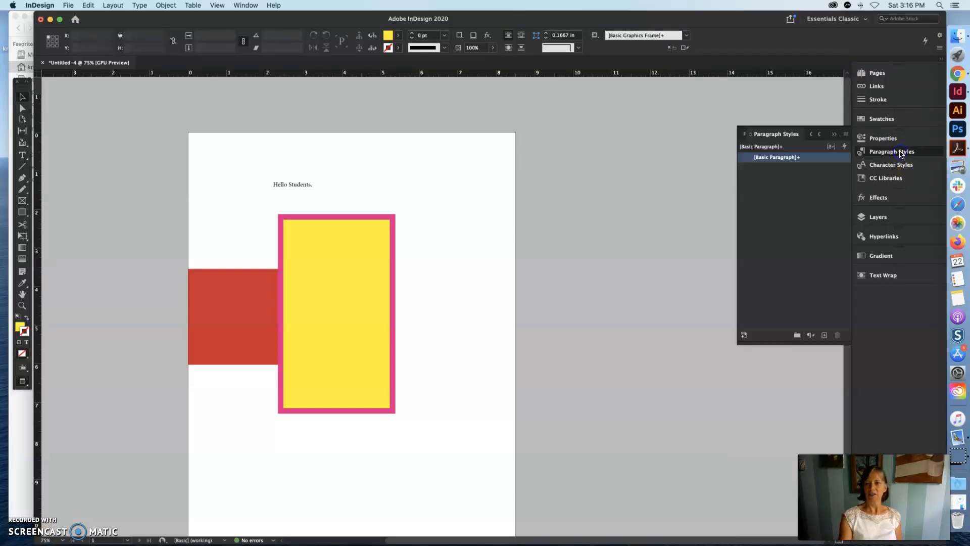
click(835, 135)
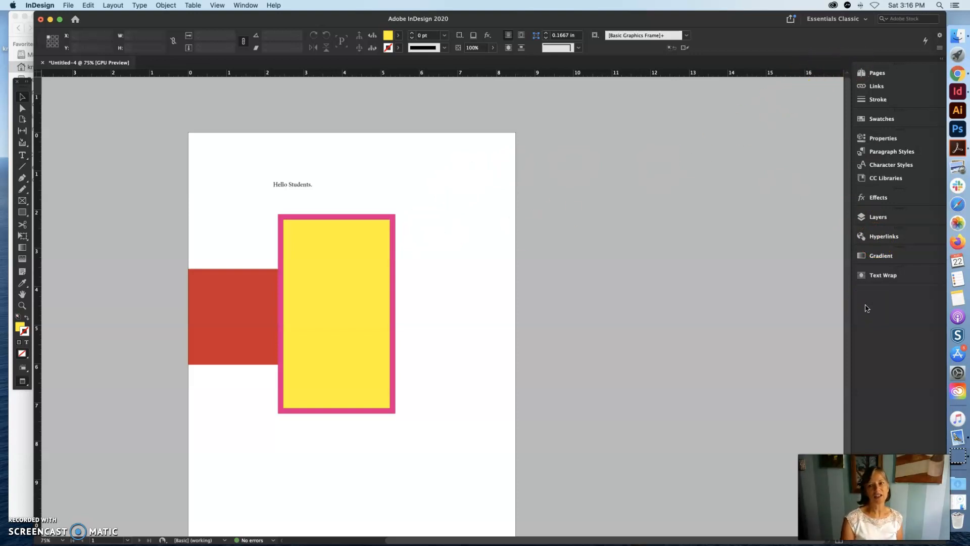
click(246, 5)
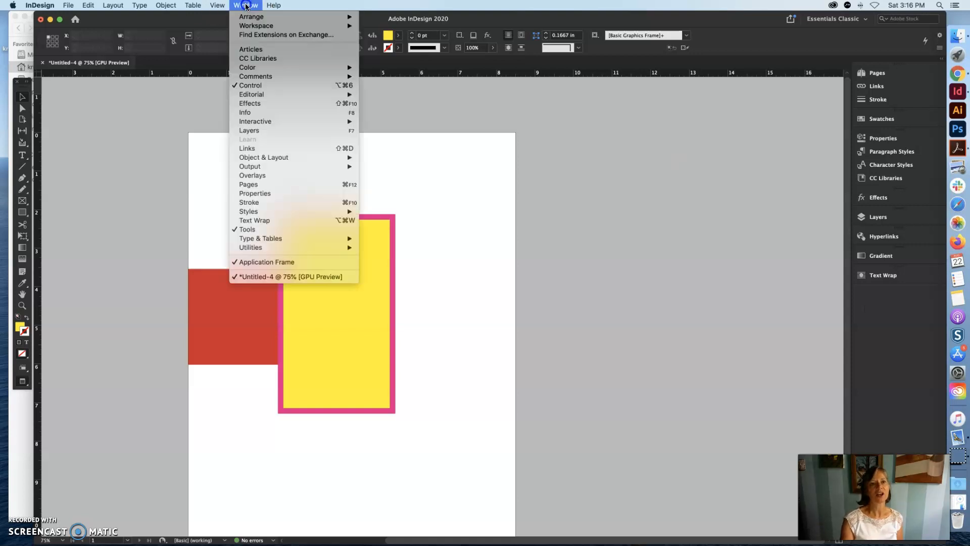
click(251, 152)
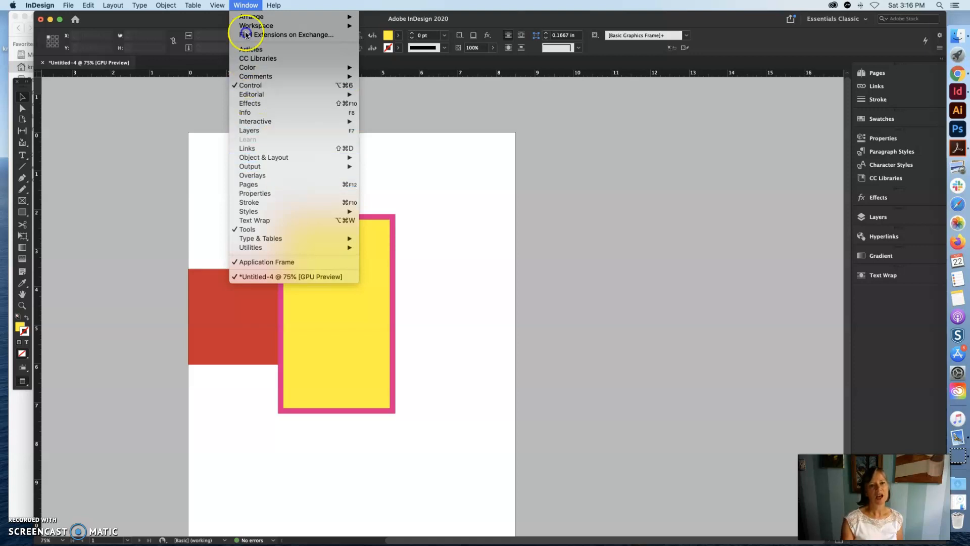
click(466, 209)
- Move the yellow frame toward the right side of the page and rotate it to 0° so that it lies horizontally
drag(369, 271, 452, 263)
click(250, 309)
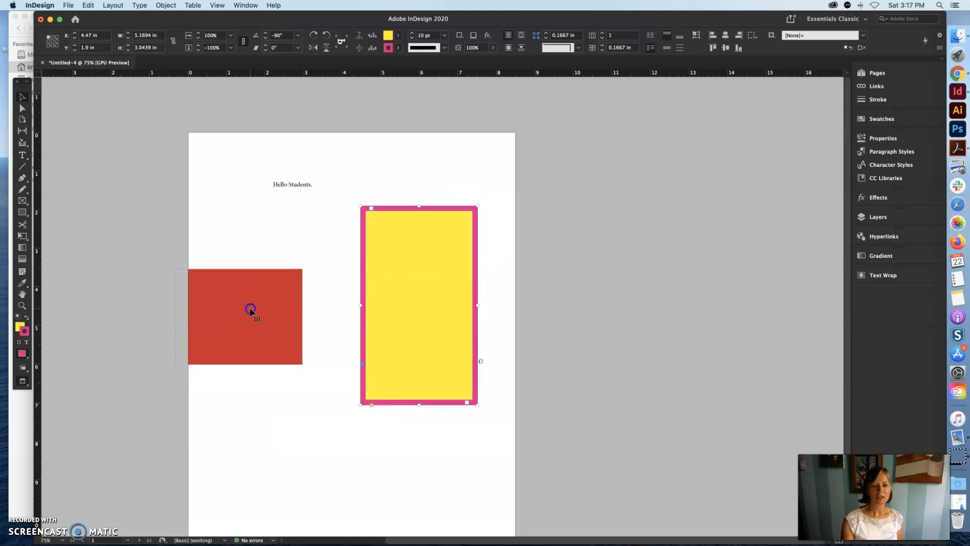
click(294, 189)
drag(399, 234, 355, 245)
drag(447, 208, 244, 192)
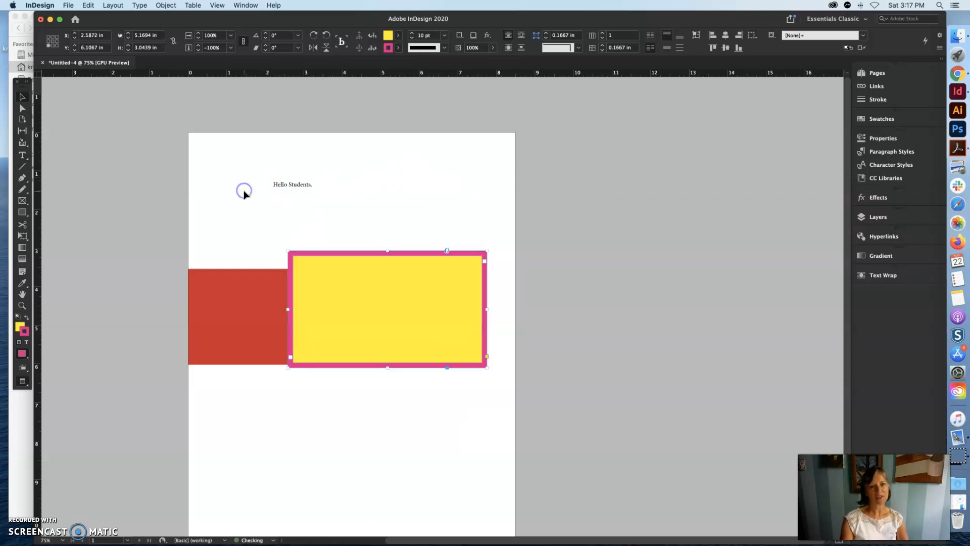